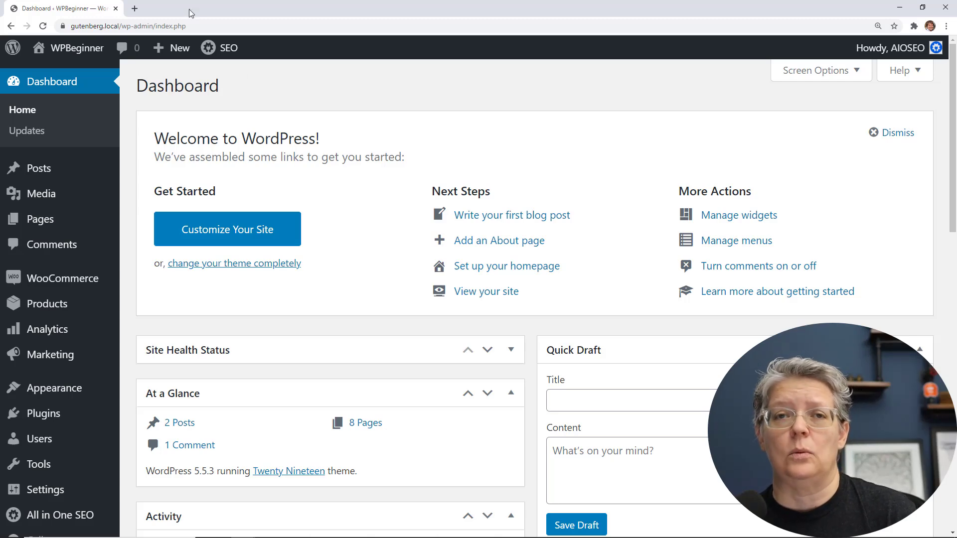
- On wpforms.com, download wpforms.zip from Account > Downloads and copy the license key
left_click(135, 8)
type("wpforms.com/wp")
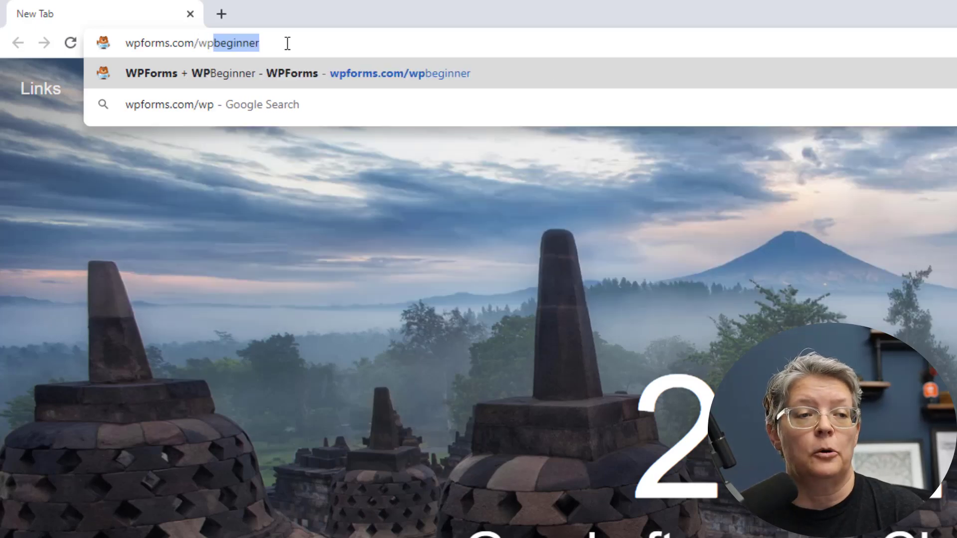
key("Return")
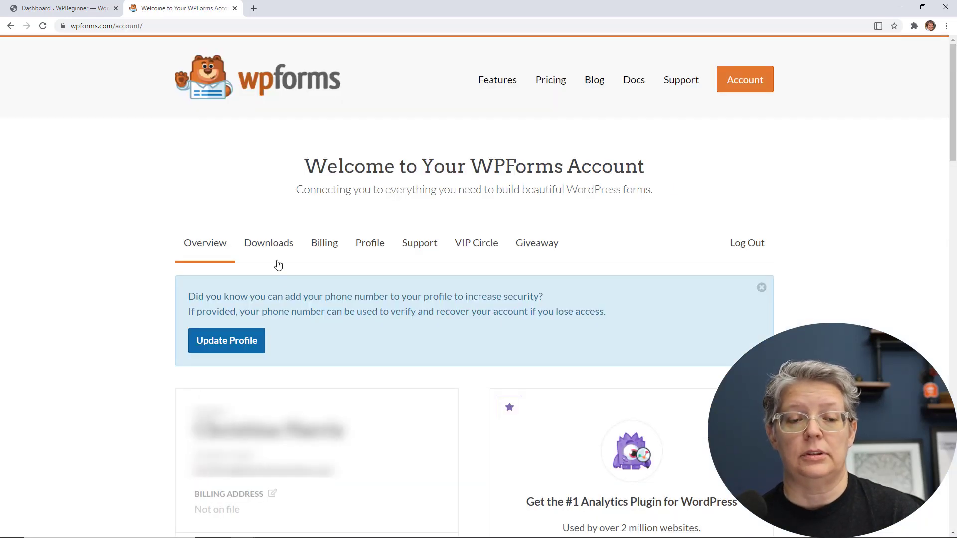
left_click(276, 247)
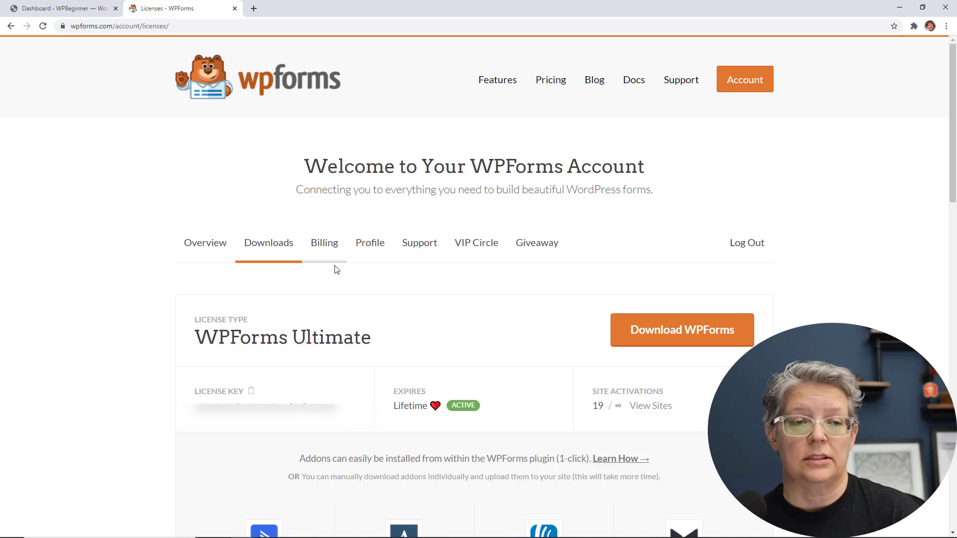
left_click(672, 341)
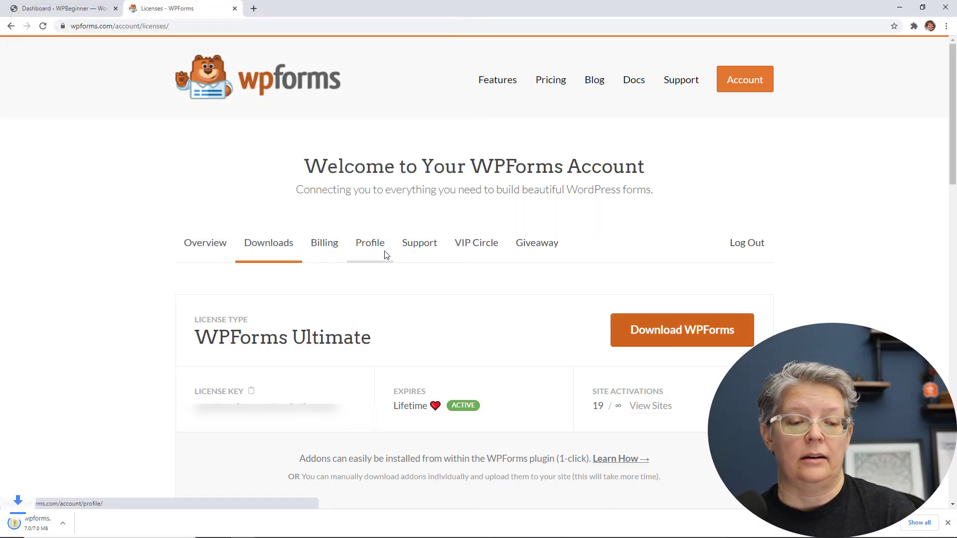
left_click(251, 392)
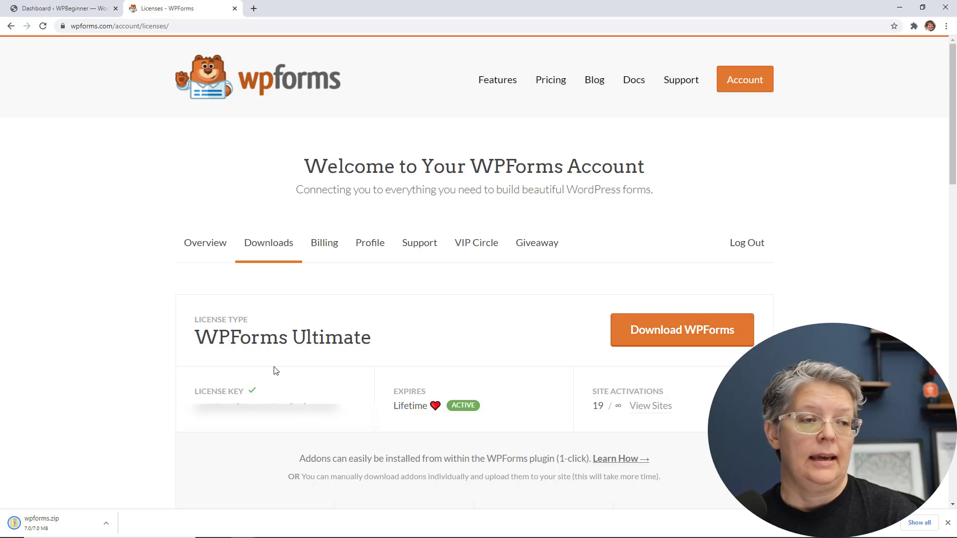
- Upload wpforms.zip on the Plugins > Add New upload page and install WPForms
left_click(76, 12)
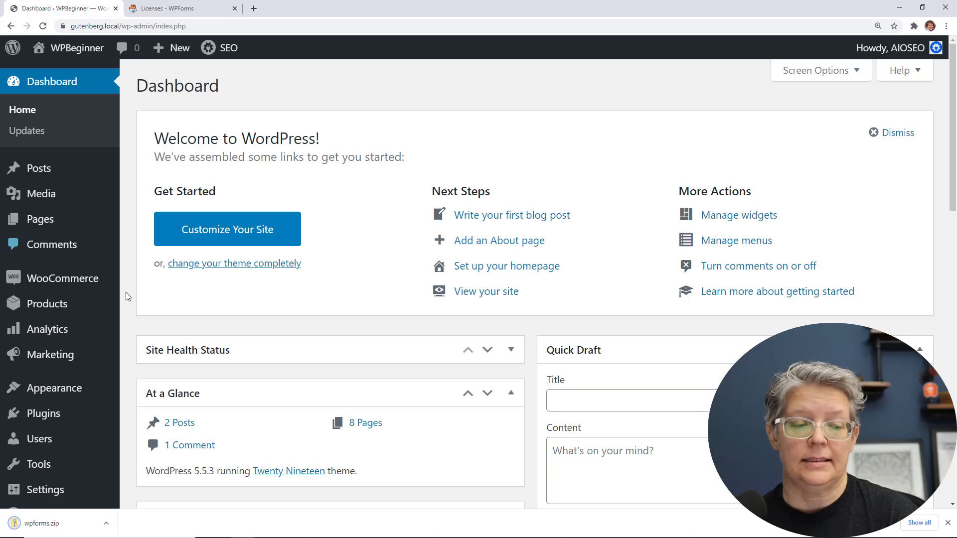
mouse_move(52, 418)
left_click(162, 437)
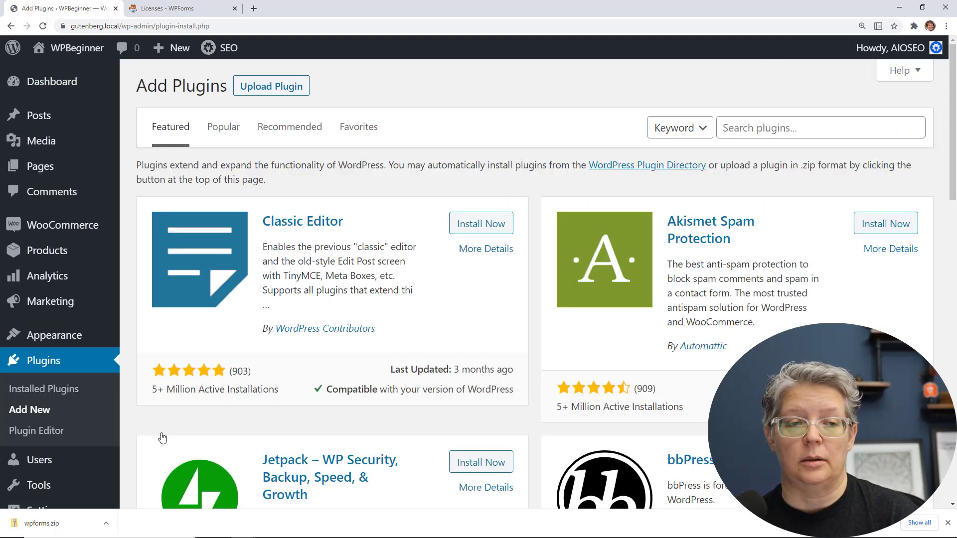
left_click(257, 88)
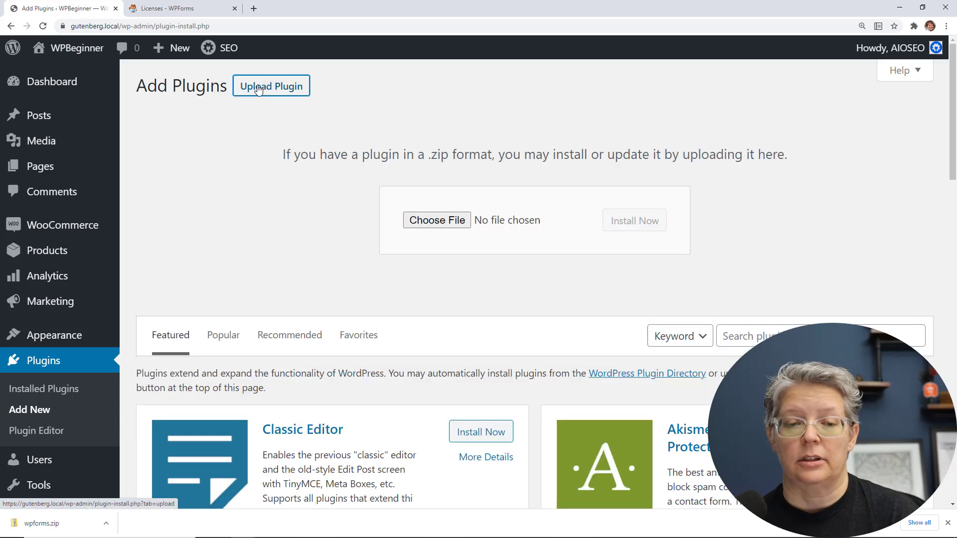
left_click(423, 221)
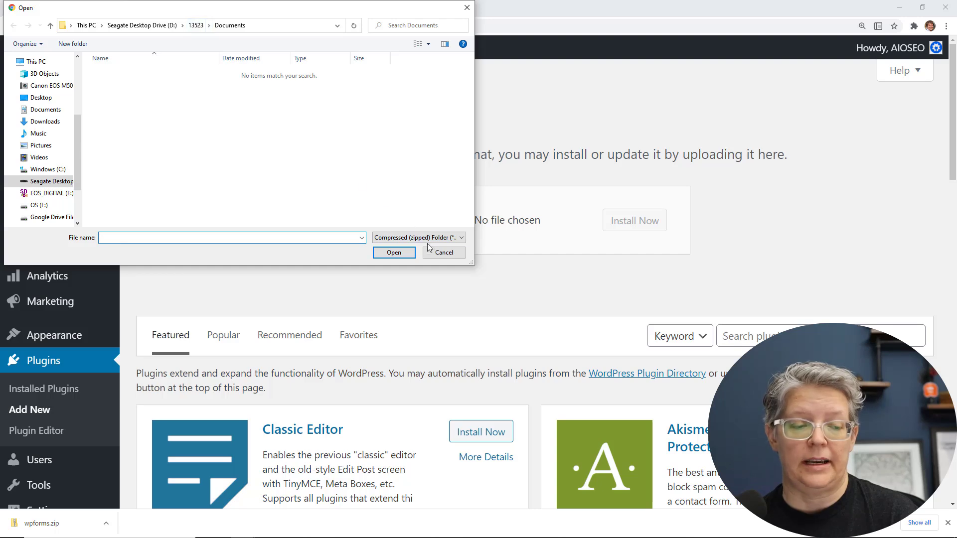
left_click(442, 252)
left_click_drag(40, 523, 438, 222)
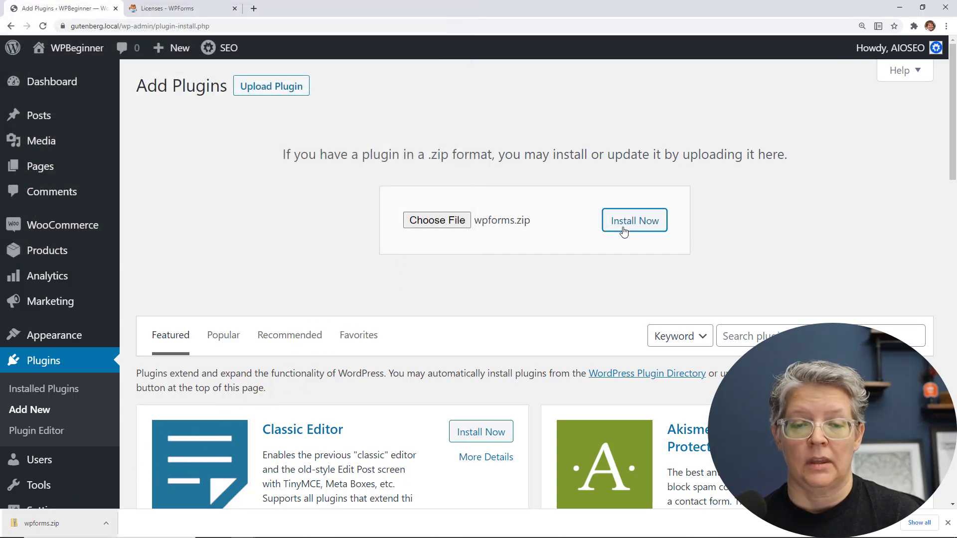
left_click(623, 232)
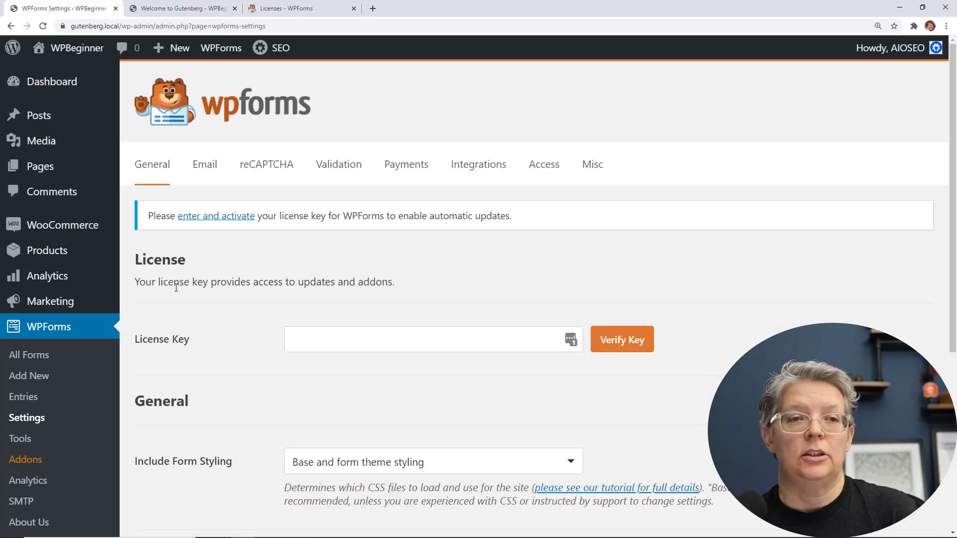
- Paste the copied license key into the WPForms License Key field and verify it
left_click(320, 341)
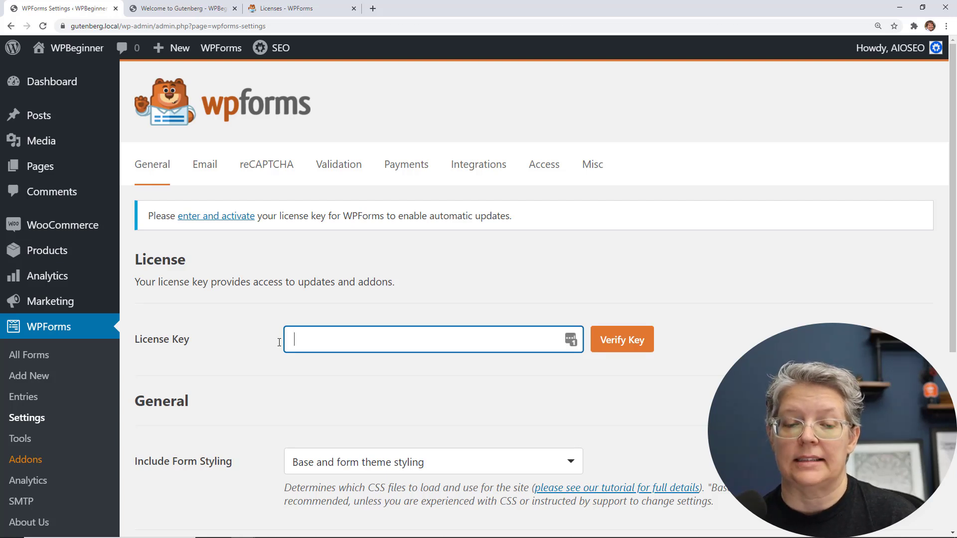
right_click(305, 334)
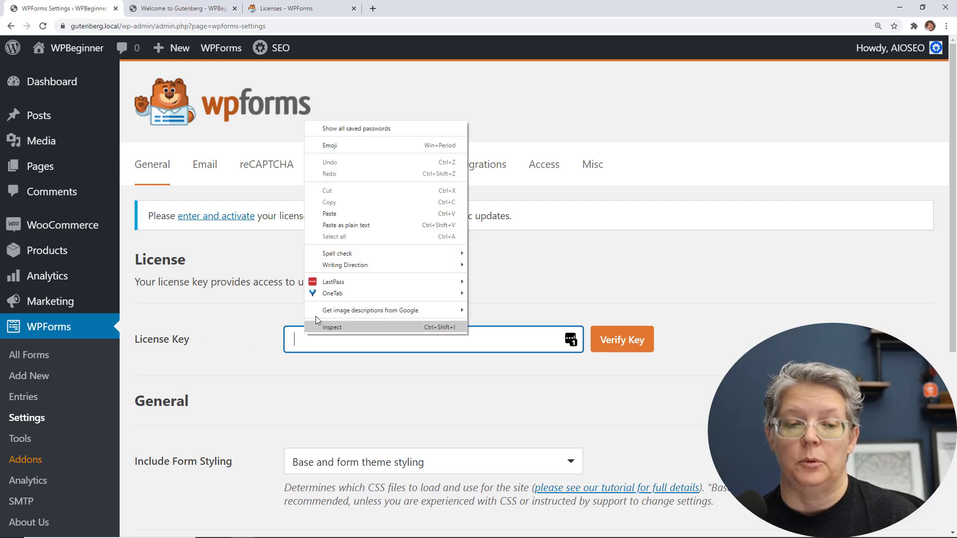
left_click(338, 214)
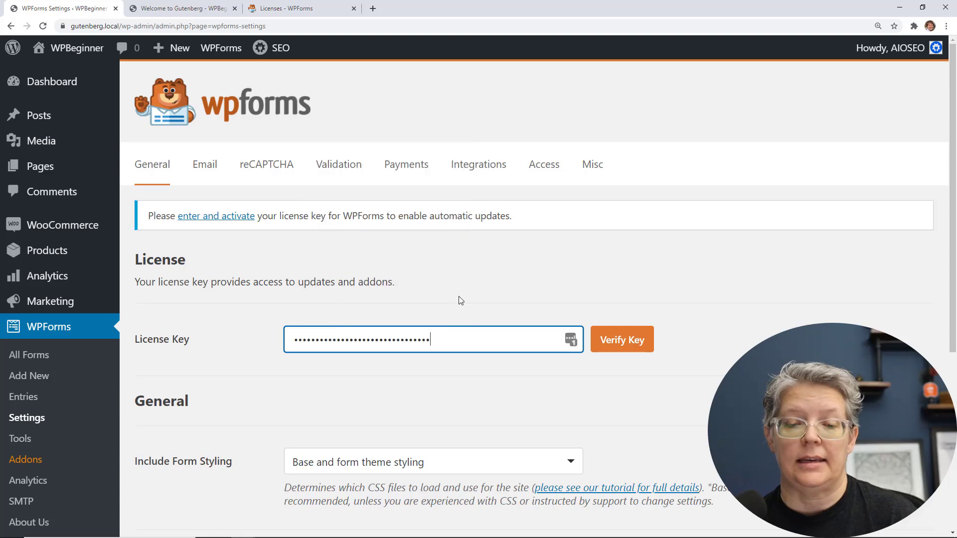
left_click(600, 342)
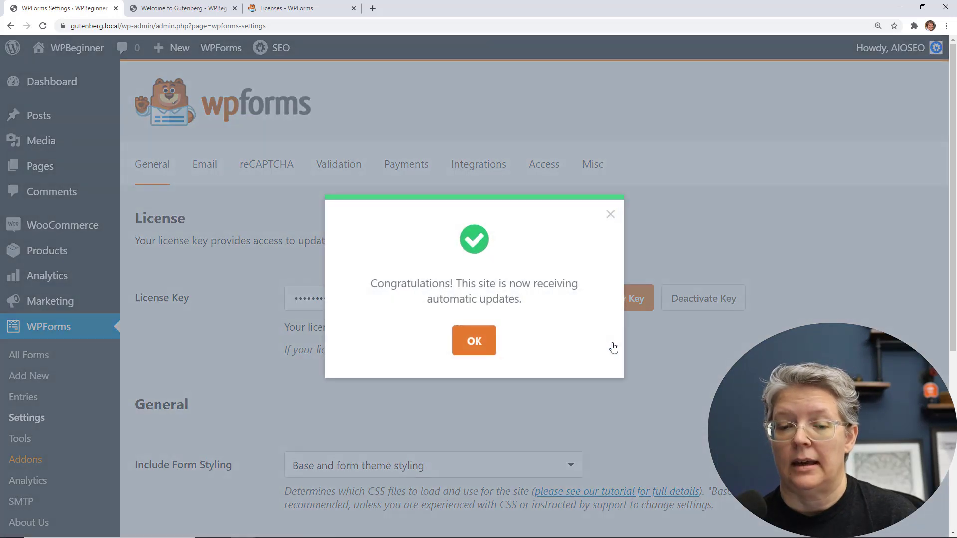
left_click(476, 343)
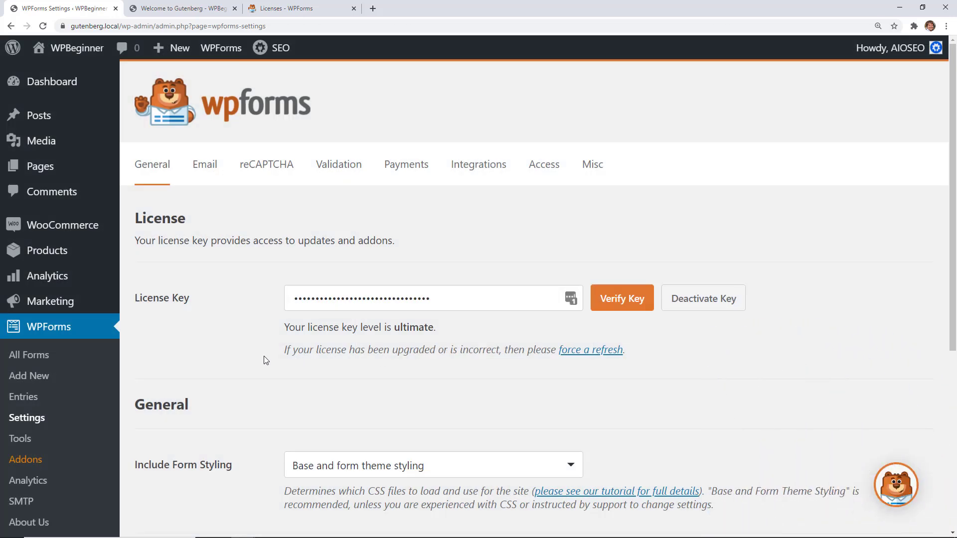
- Create a form from the Newsletter Signup Form template and dismiss the marketing reminder
left_click(30, 376)
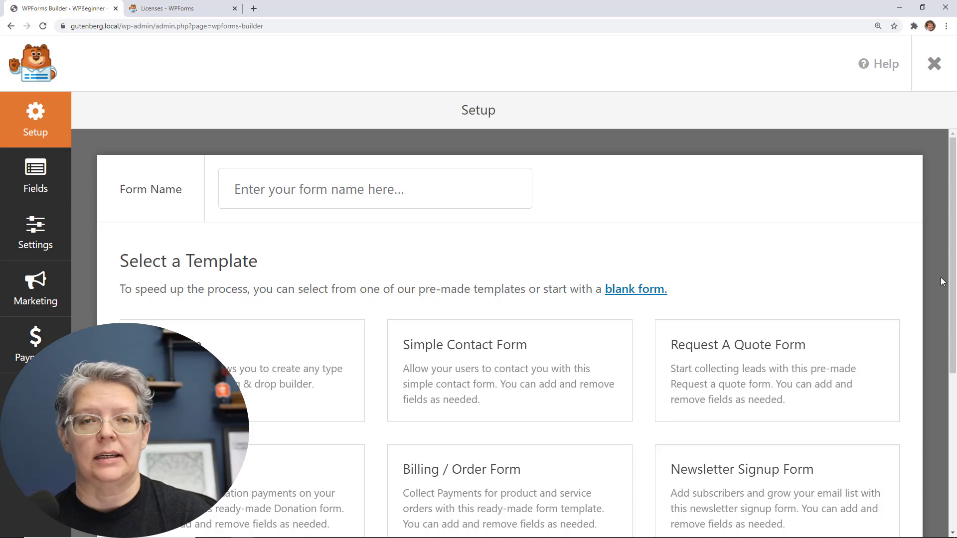
scroll(942, 279, "down", 2)
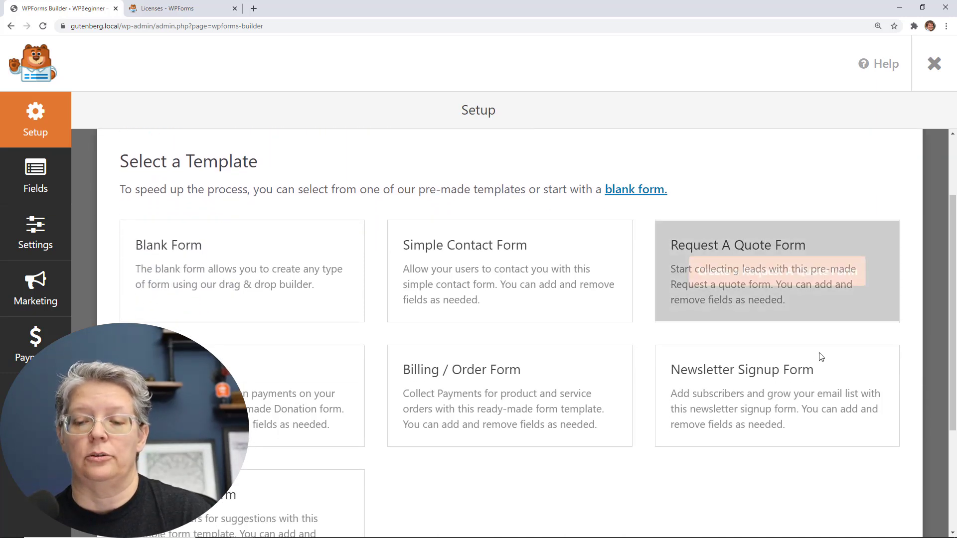
left_click(770, 396)
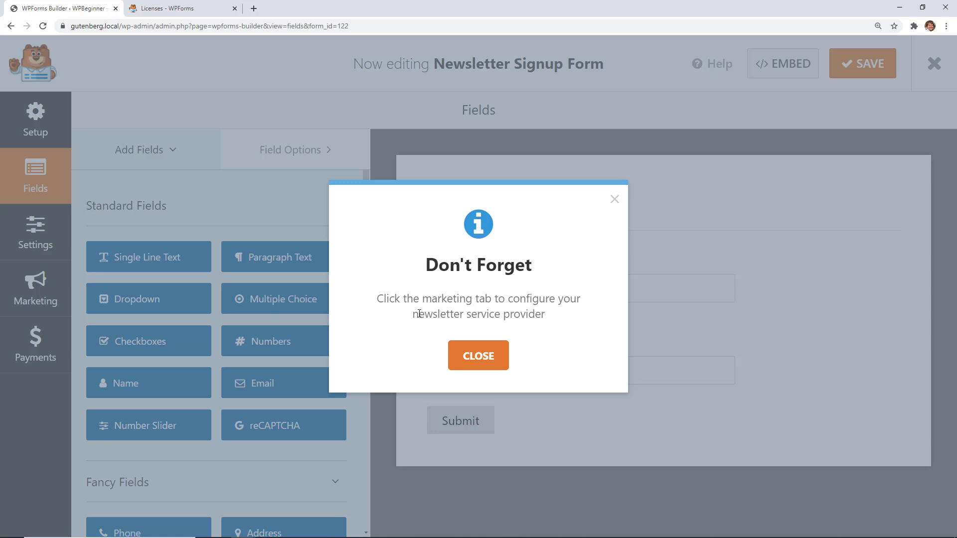
left_click(489, 367)
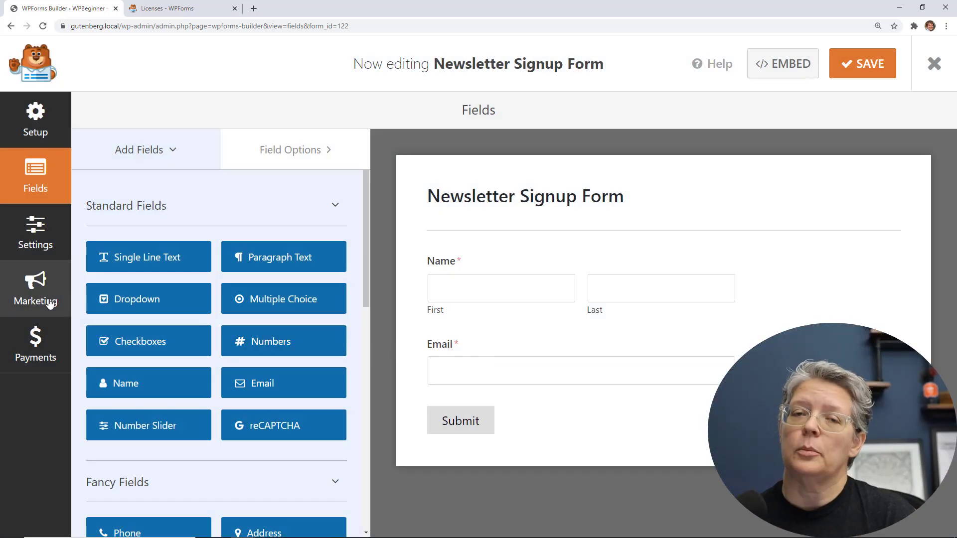
left_click(49, 304)
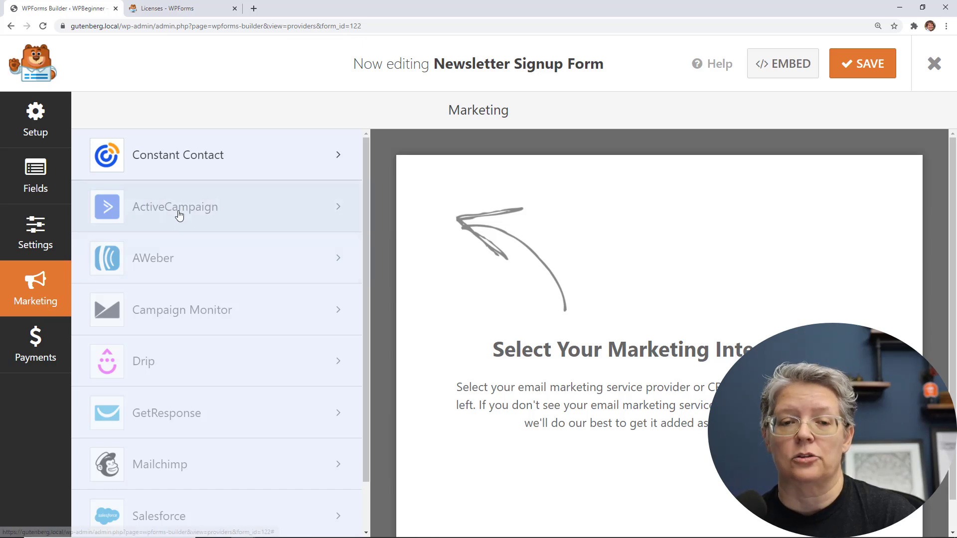
scroll(182, 408, "down", 1)
scroll(184, 406, "up", 1)
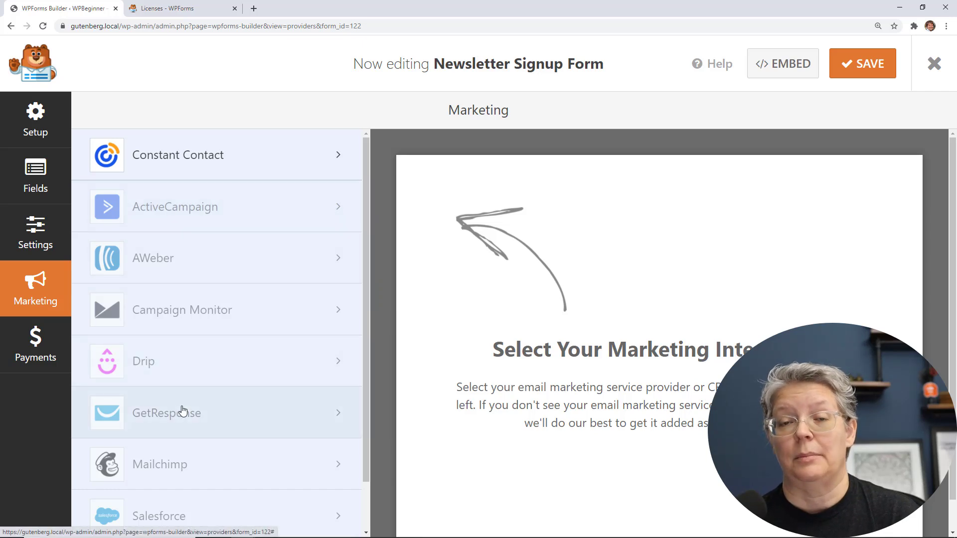
scroll(182, 410, "down", 1)
scroll(184, 407, "up", 1)
scroll(184, 405, "up", 1)
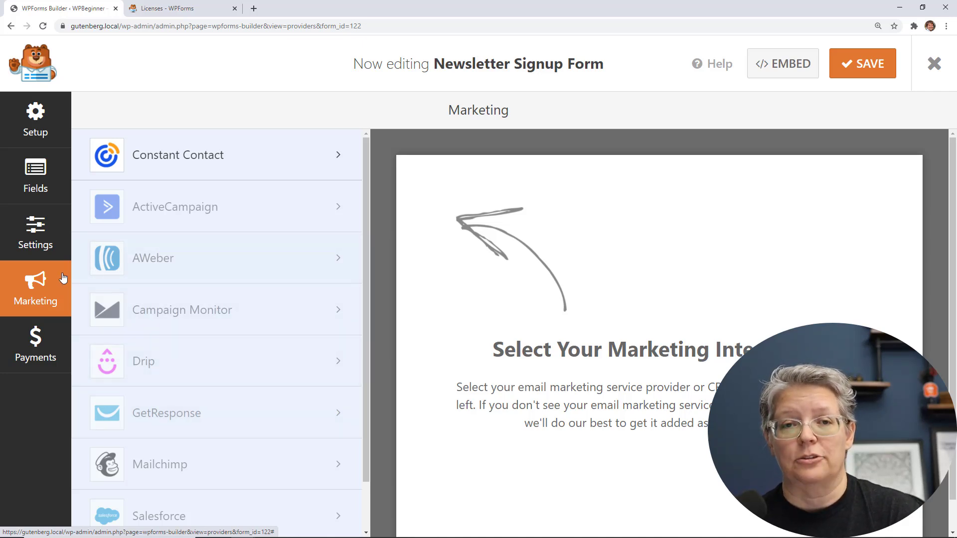
left_click(45, 195)
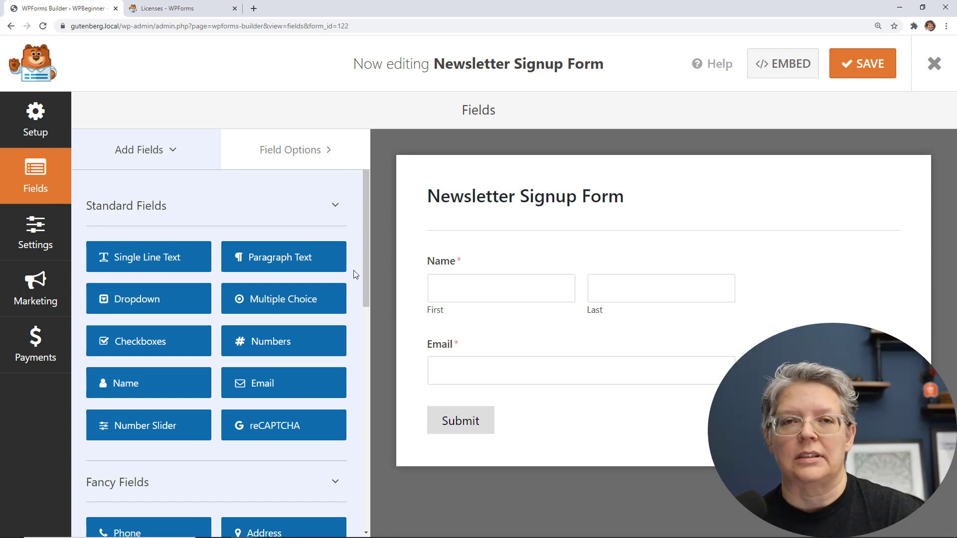
- Set the Name field's format to Simple
left_click(515, 287)
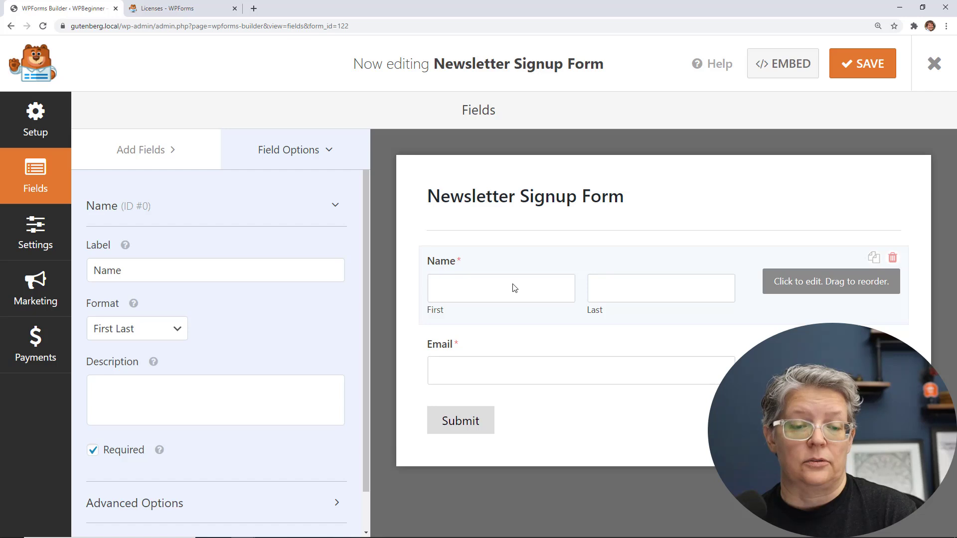
left_click(139, 331)
left_click(136, 348)
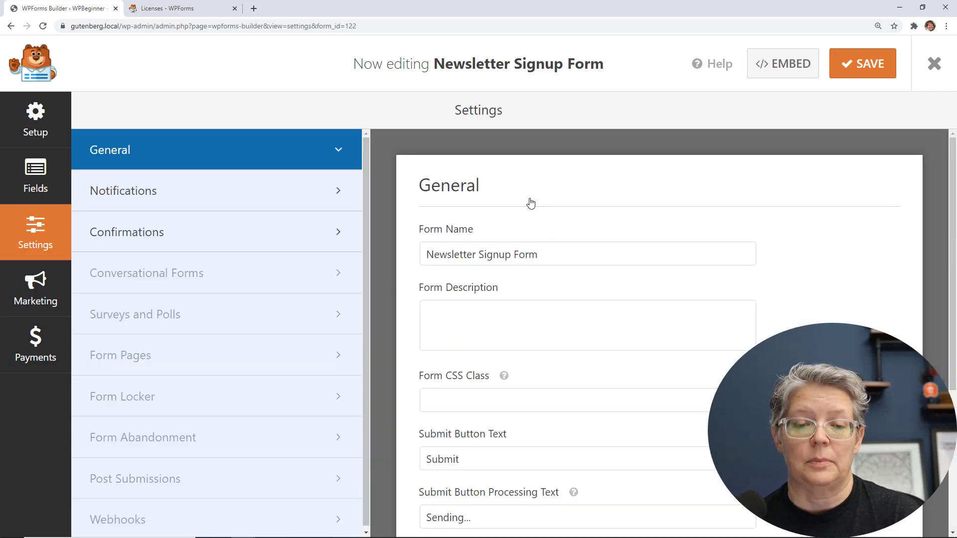
- Rename the form to 'Newsletter', label the submit button 'Sign Me Up', and save
left_click_drag(539, 255, 415, 259)
type("Newsletter")
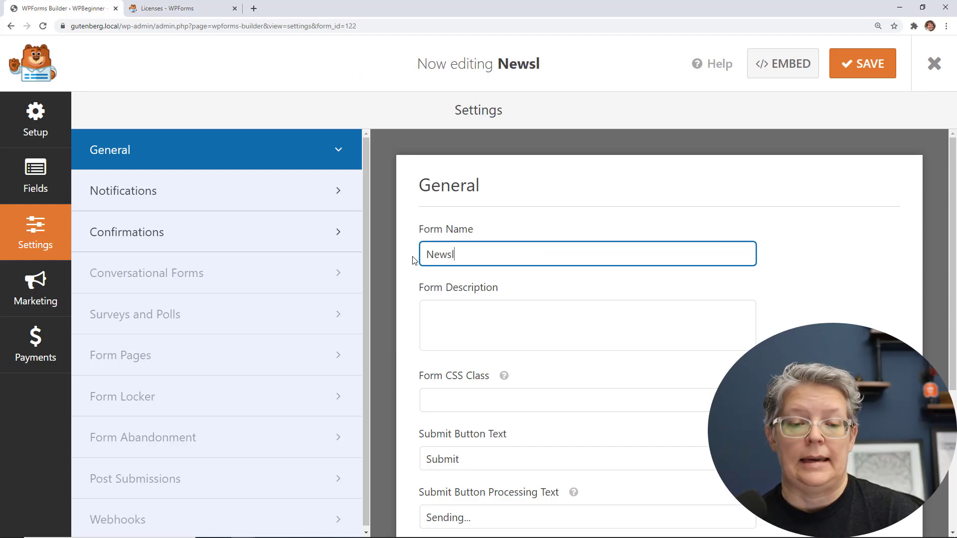
scroll(478, 349, "down", 2)
left_click_drag(462, 359, 418, 358)
type("Sign Me Up")
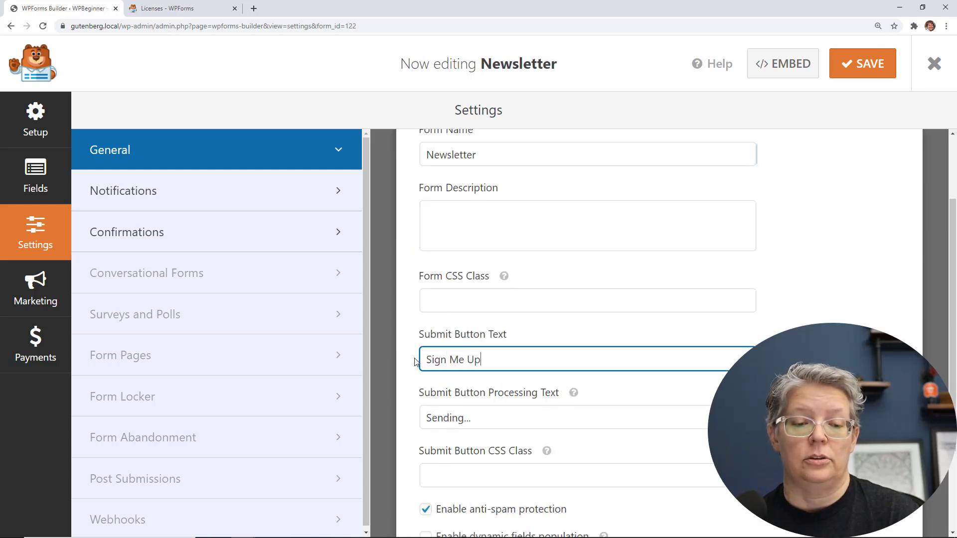
scroll(444, 356, "down", 3)
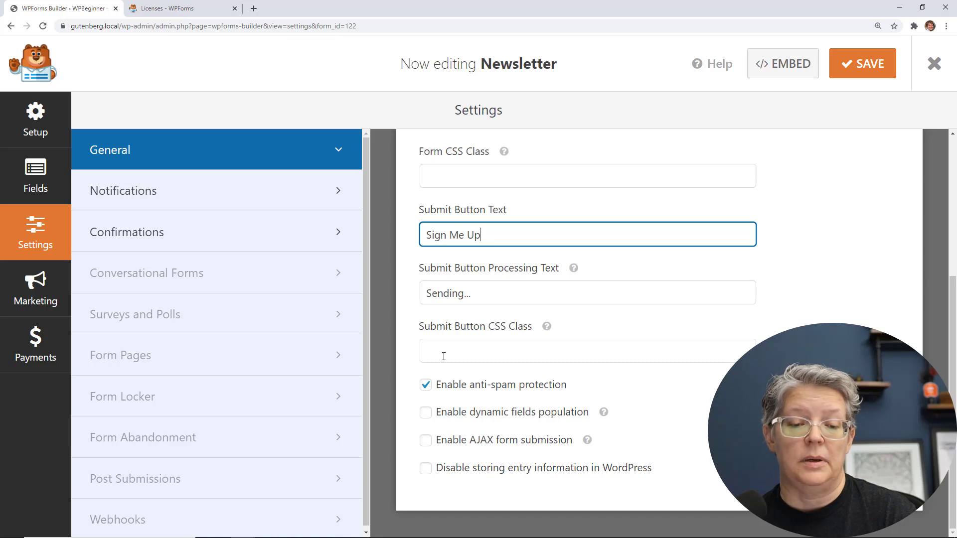
scroll(444, 356, "up", 5)
left_click(862, 63)
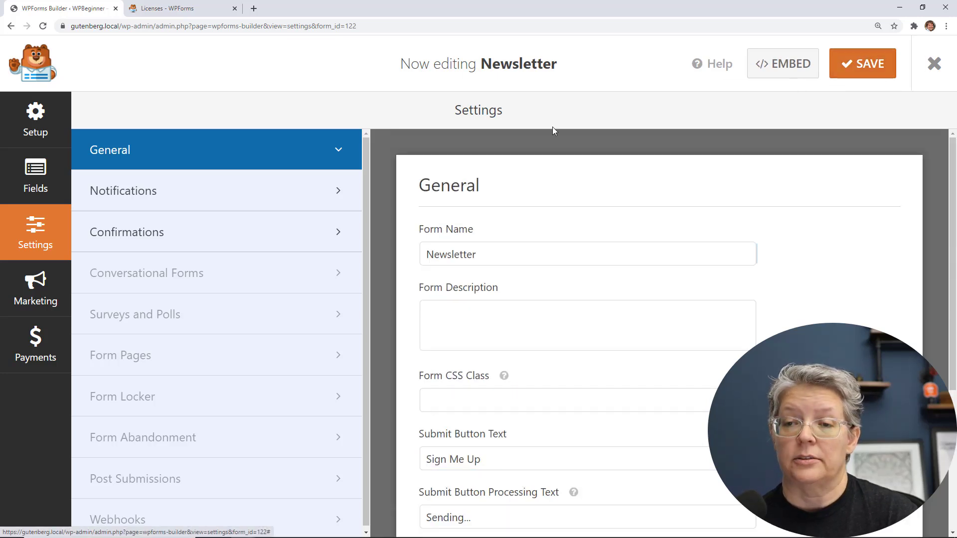
left_click(36, 179)
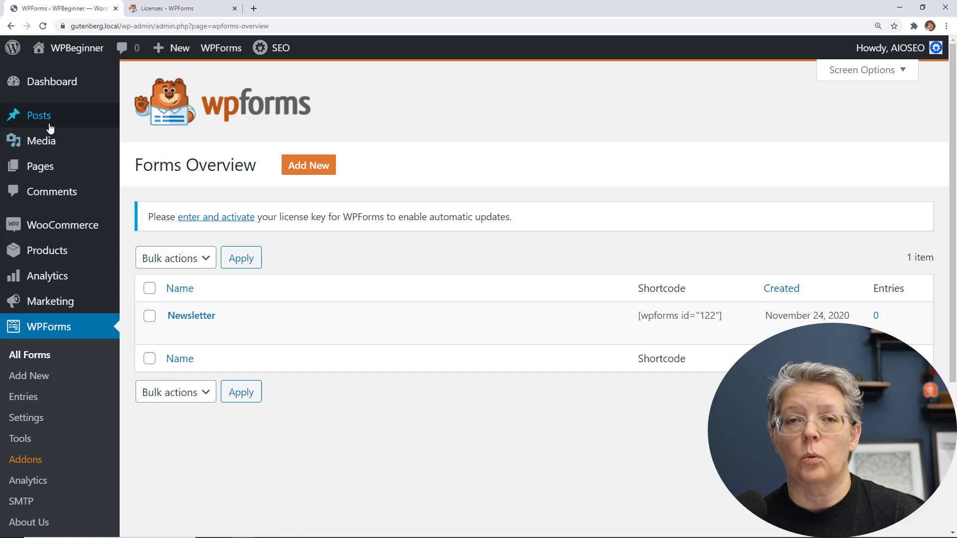
- Open the Welcome to Gutenberg post for editing from Posts > All Posts
mouse_move(56, 119)
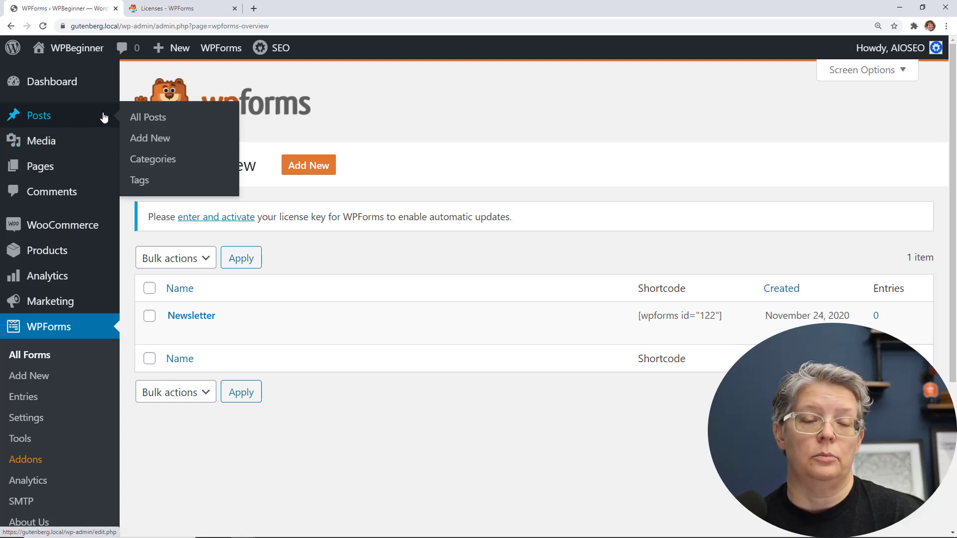
mouse_move(94, 136)
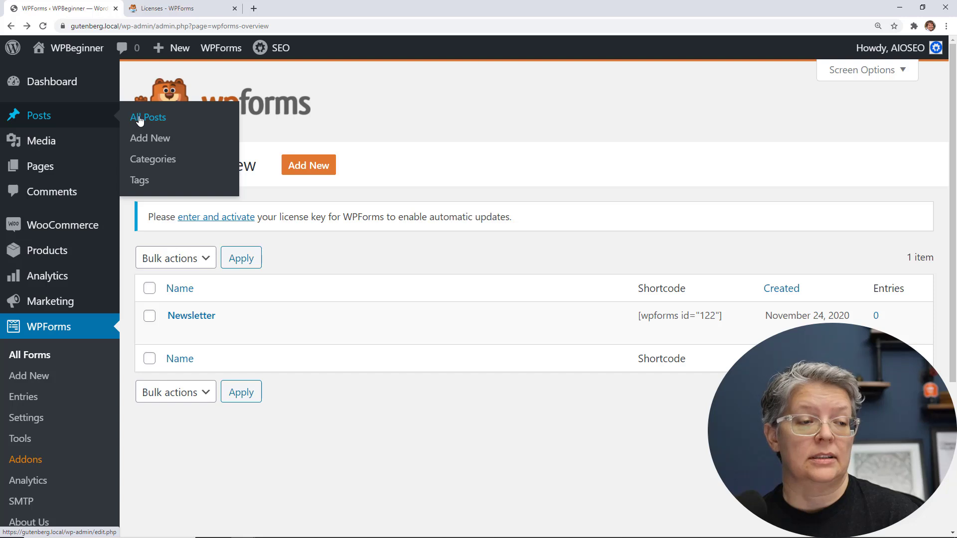
left_click(139, 120)
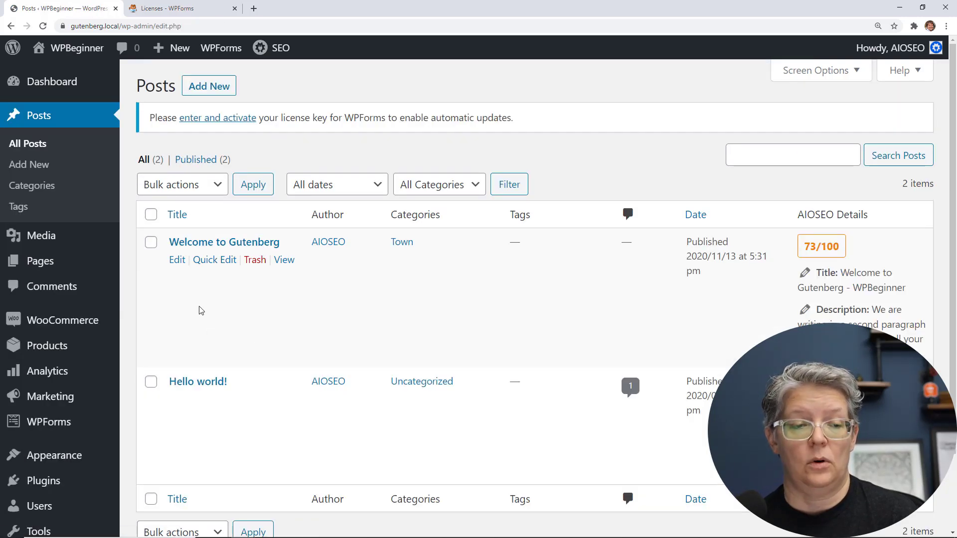
left_click(177, 263)
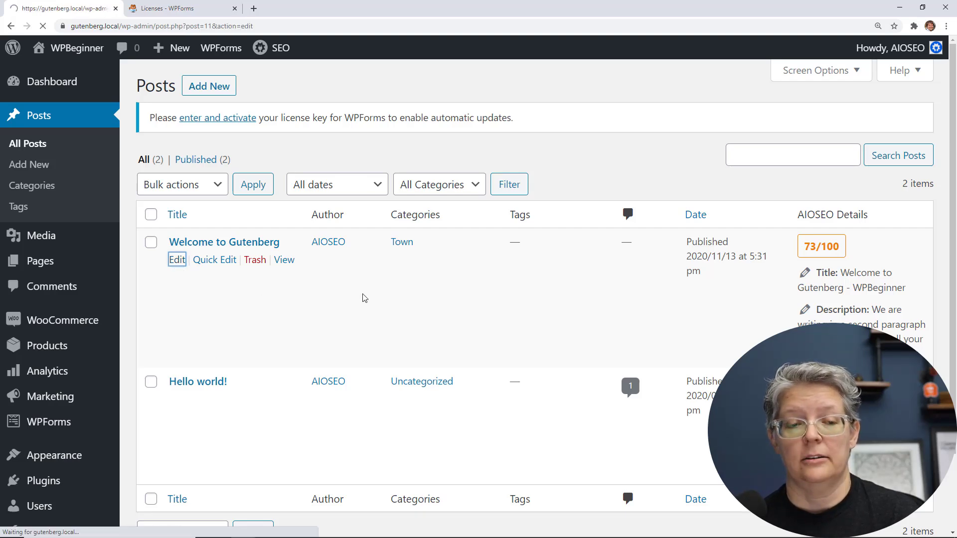
- Append a WPForms block showing the Newsletter form to the post and update it
scroll(462, 318, "down", 15)
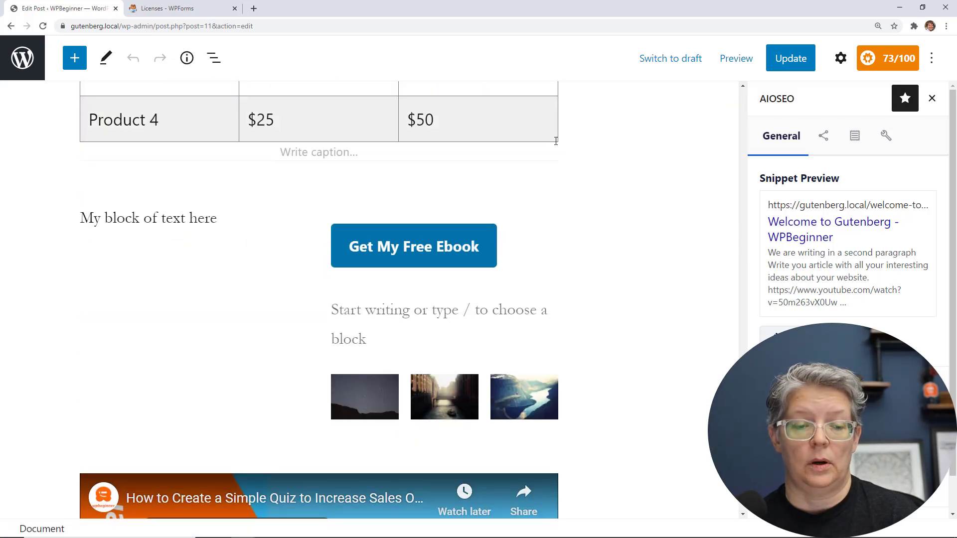
scroll(318, 249, "down", 12)
left_click(88, 159)
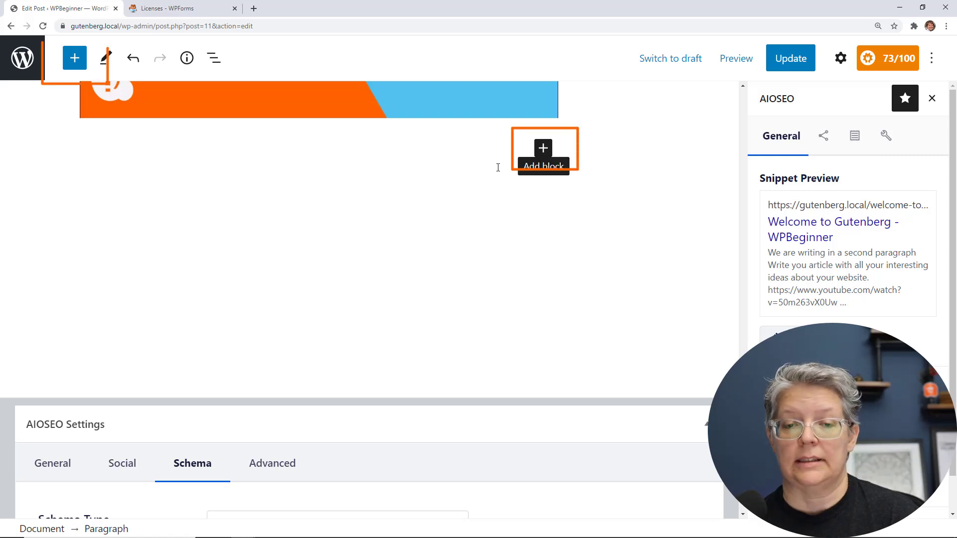
left_click(543, 149)
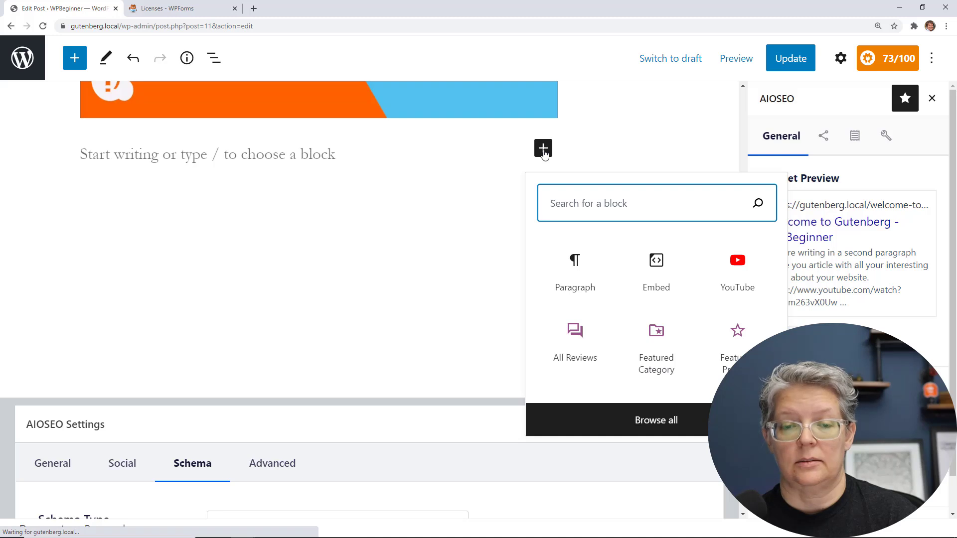
type("wpfor")
left_click(565, 263)
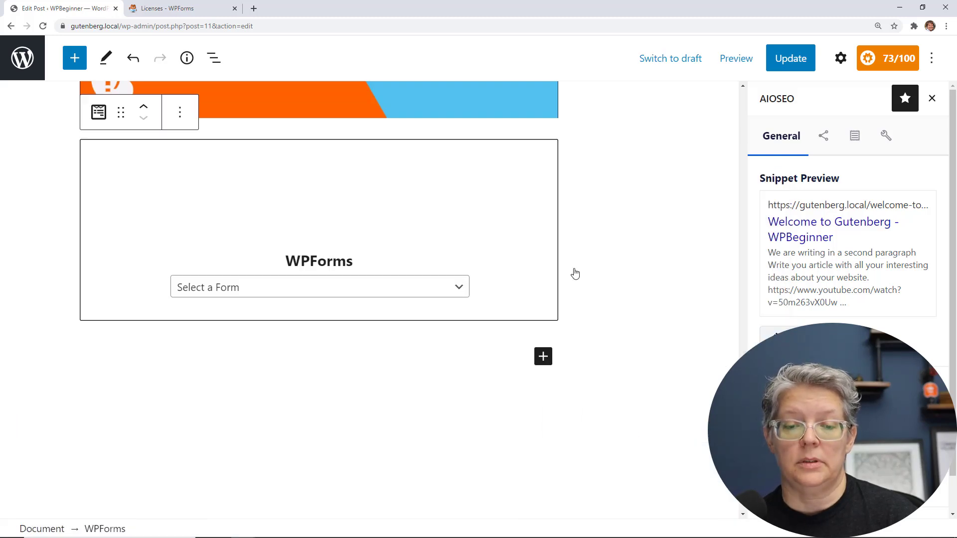
left_click(244, 290)
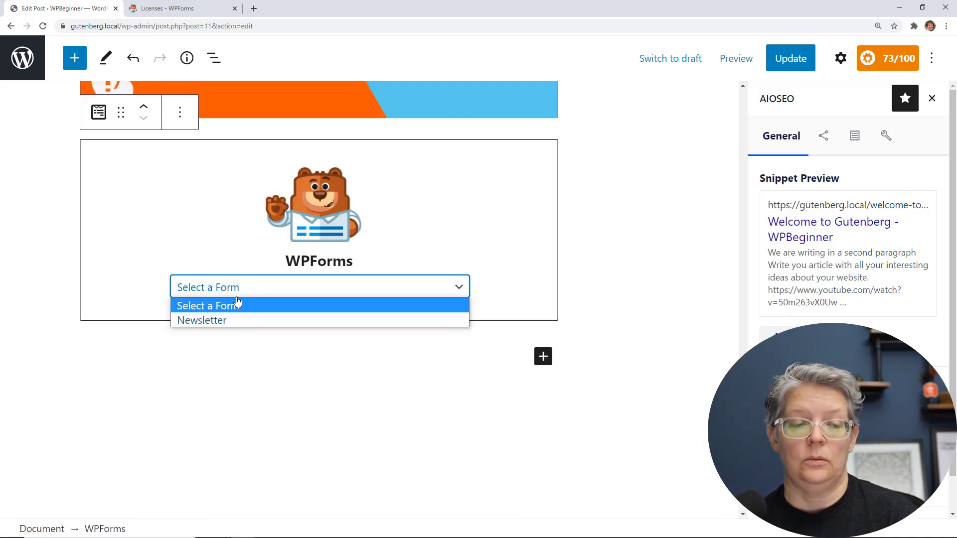
left_click(212, 320)
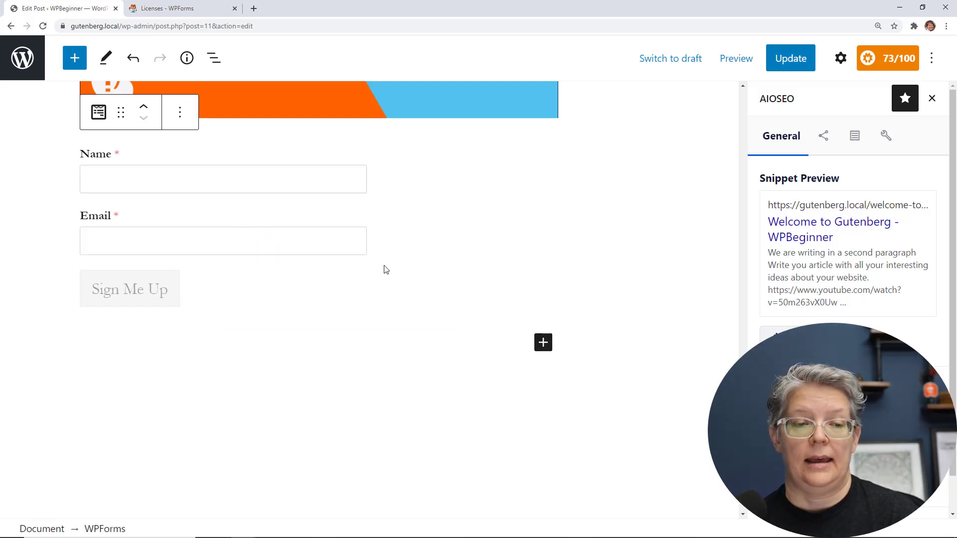
left_click(804, 66)
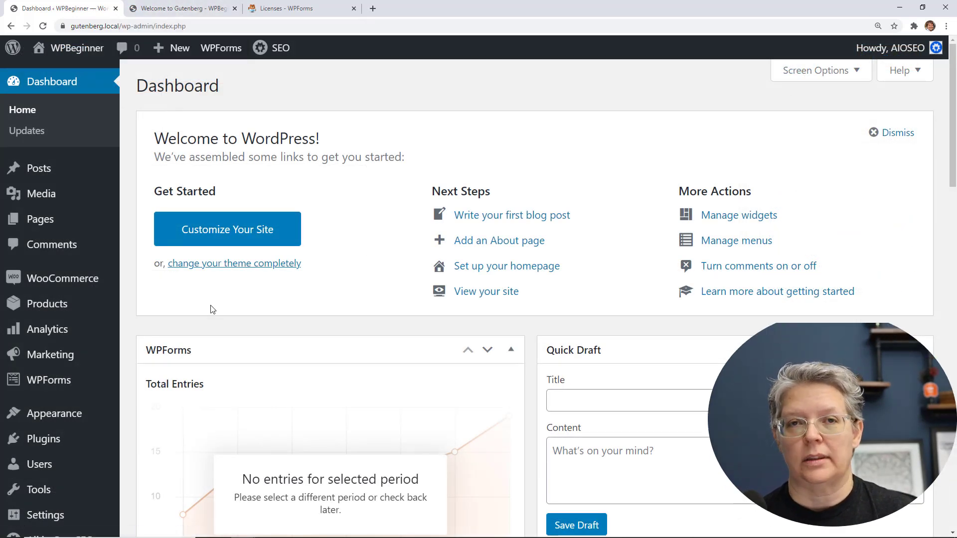
scroll(188, 327, "down", 3)
mouse_move(74, 331)
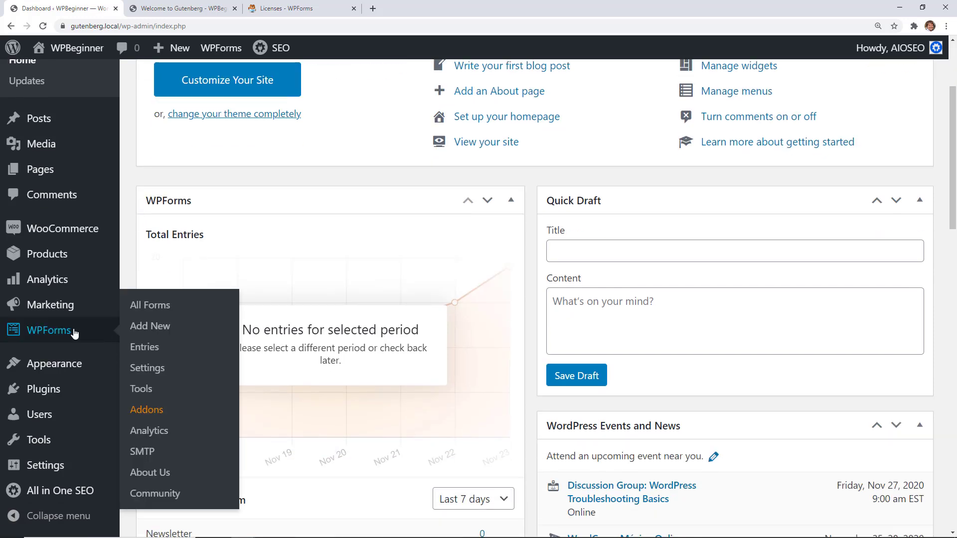
left_click(144, 349)
scroll(145, 350, "down", 3)
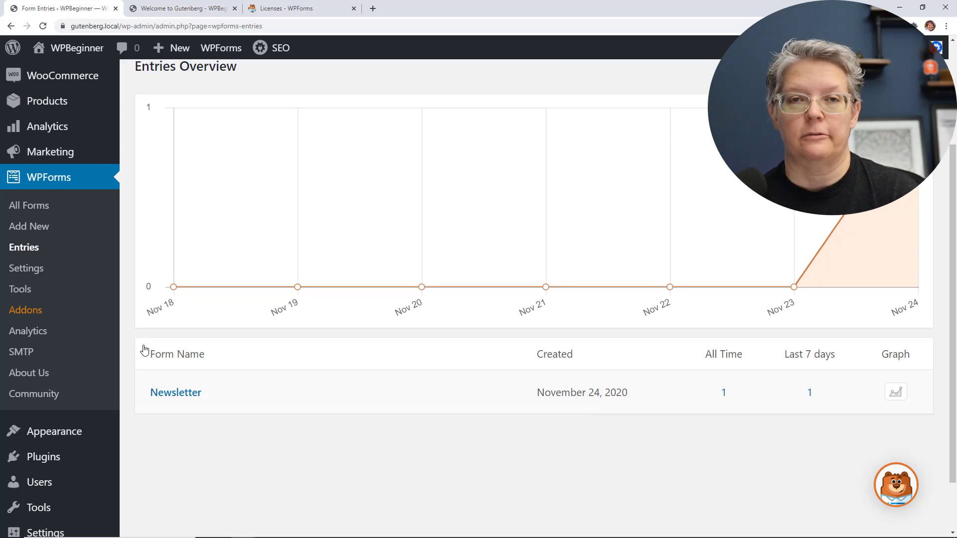
left_click(180, 397)
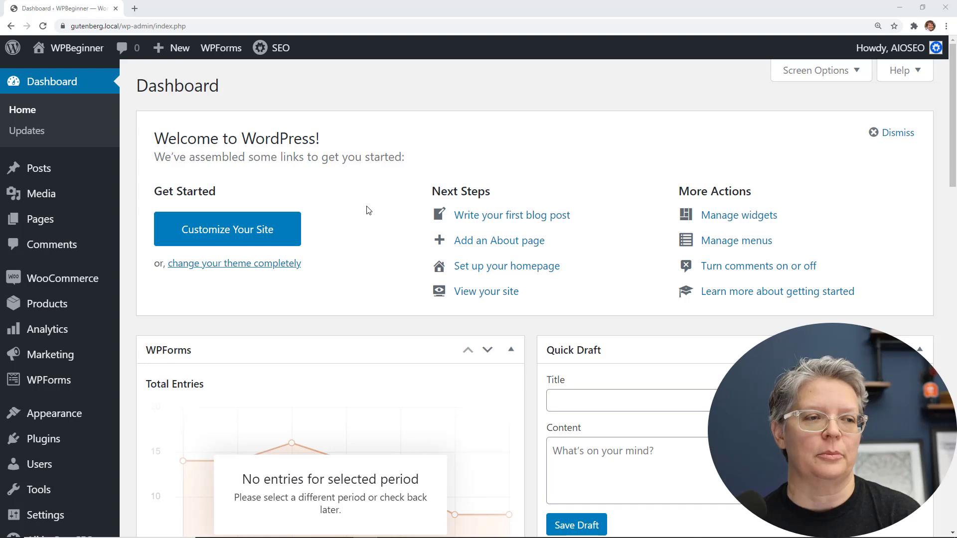
- Search the plugin directory for 'optinmonster', then install and activate OptinMonster
mouse_move(55, 439)
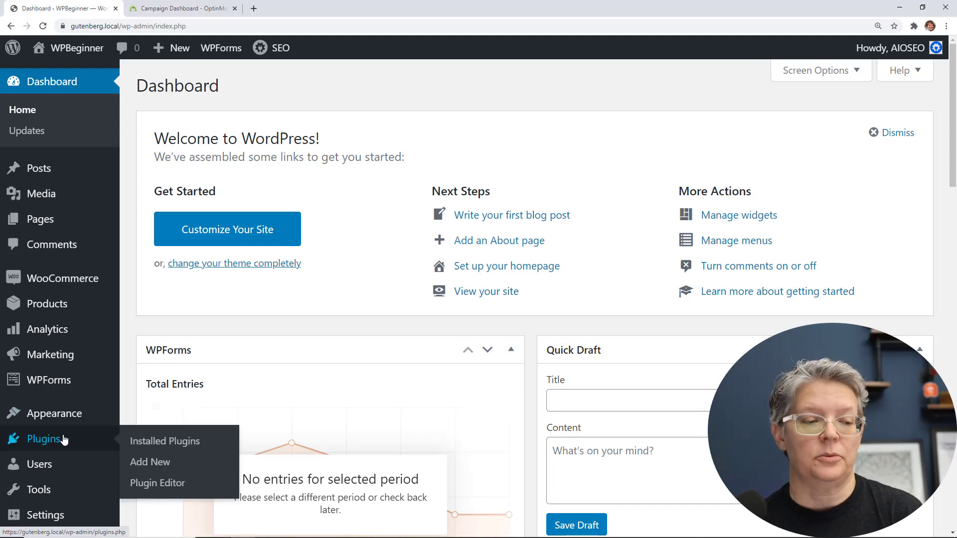
left_click(137, 458)
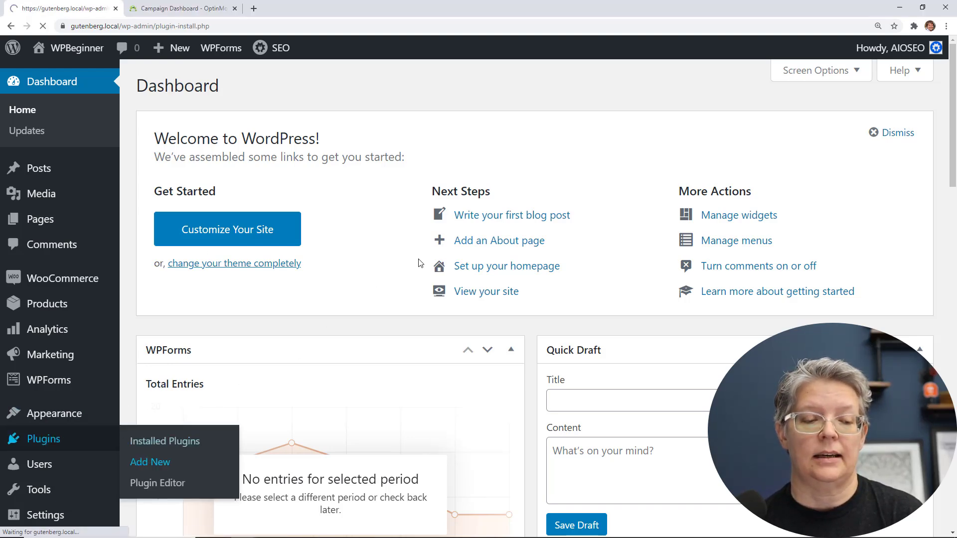
left_click(757, 127)
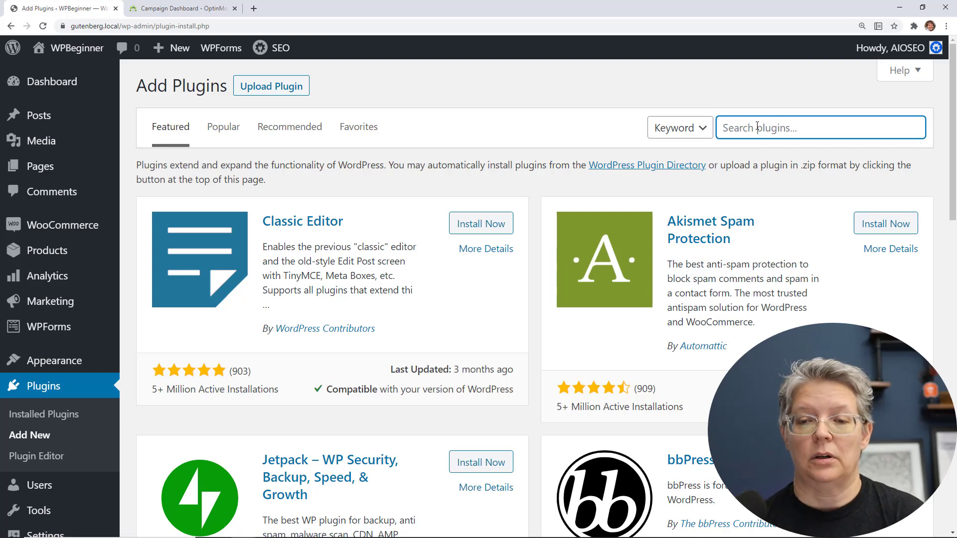
type("optinmonster")
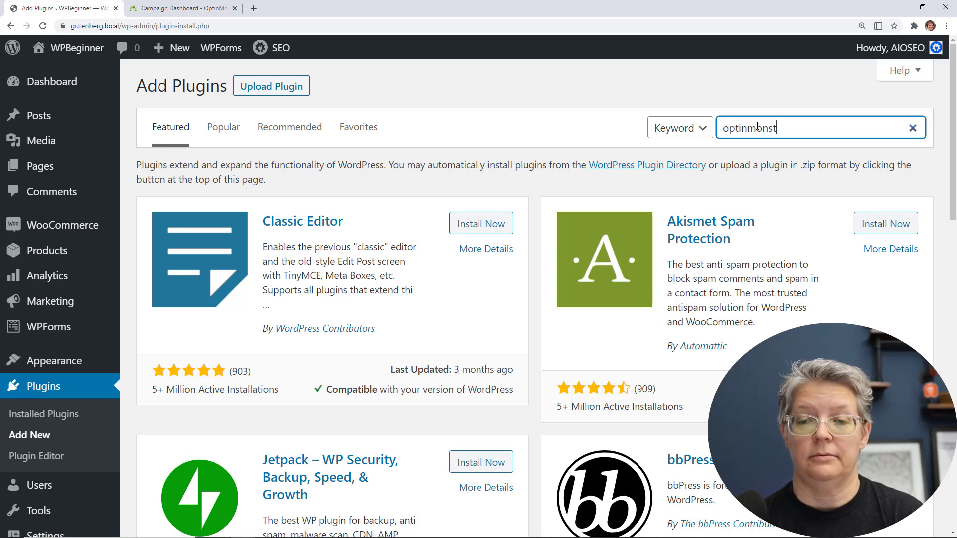
left_click(464, 214)
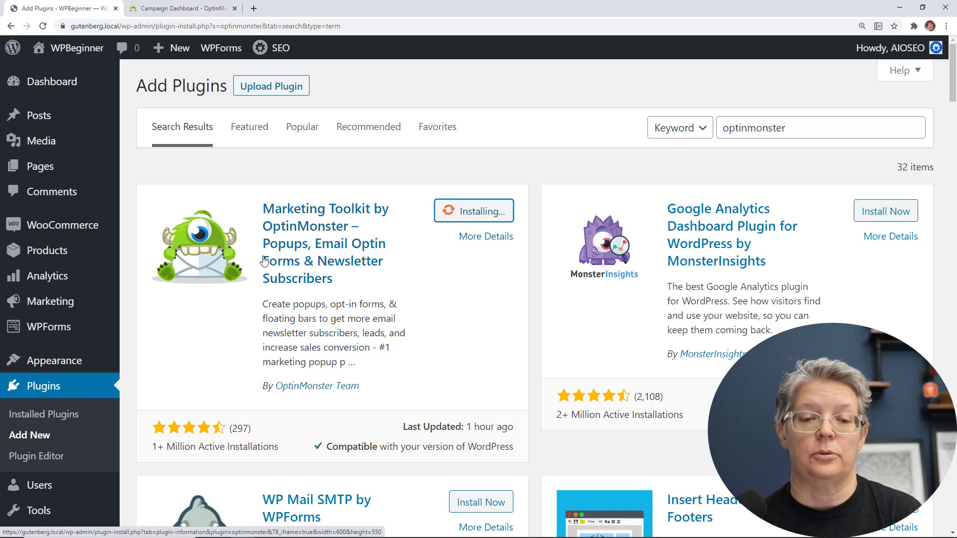
left_click(479, 213)
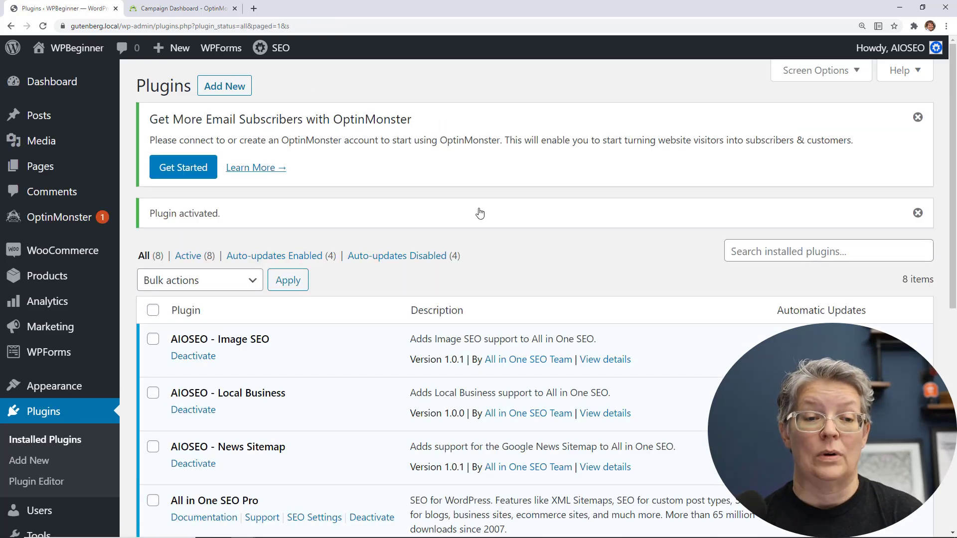
- Start the OptinMonster setup wizard, choosing Blog as site type and no email marketing service
left_click(185, 170)
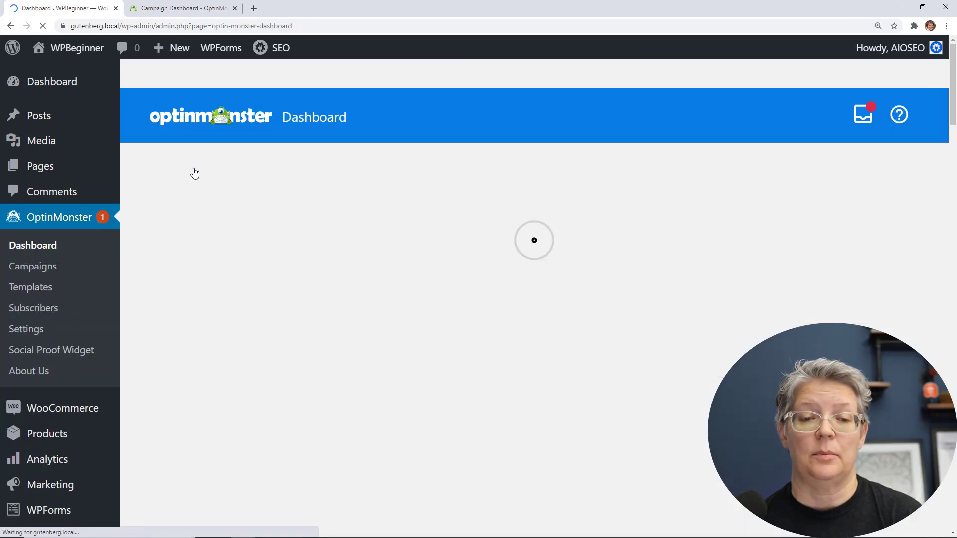
left_click(297, 366)
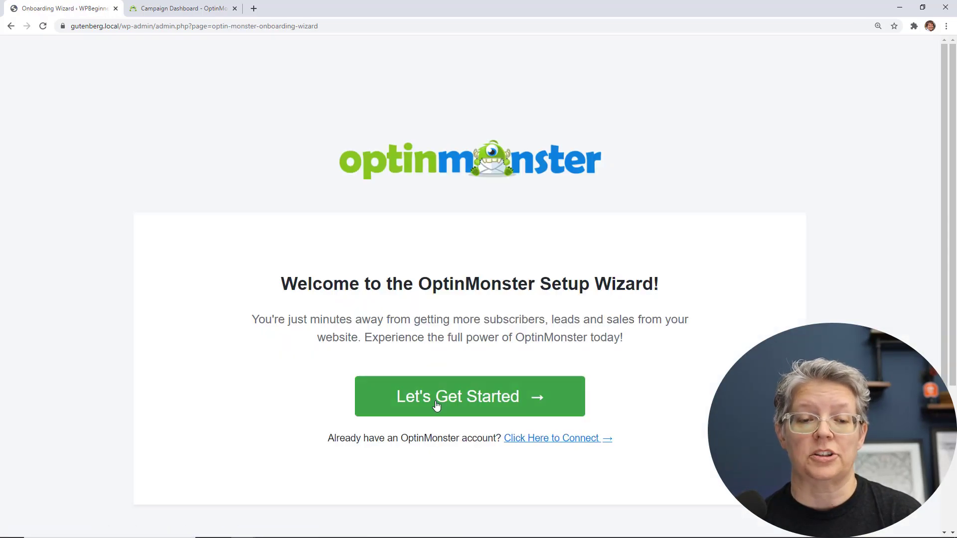
left_click(434, 401)
scroll(428, 403, "down", 2)
scroll(428, 404, "down", 1)
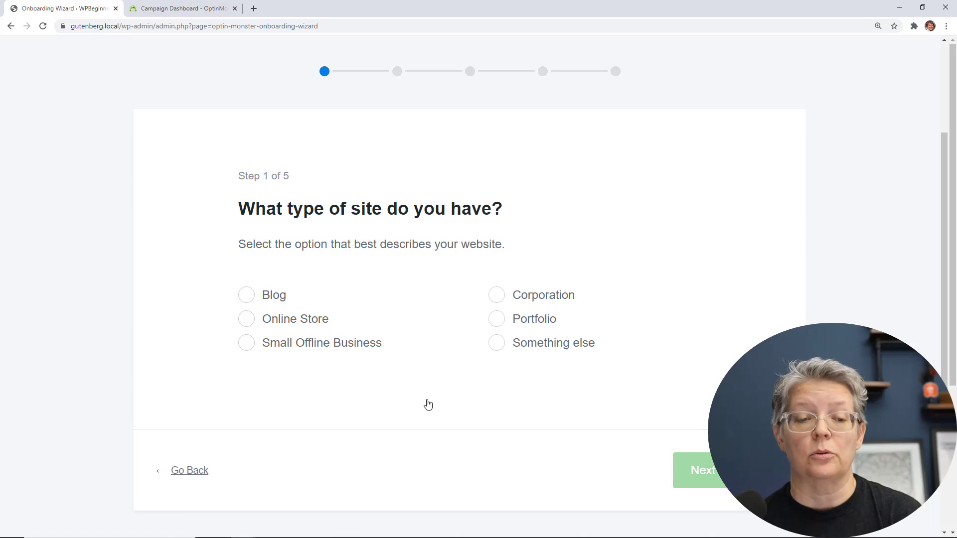
left_click(275, 301)
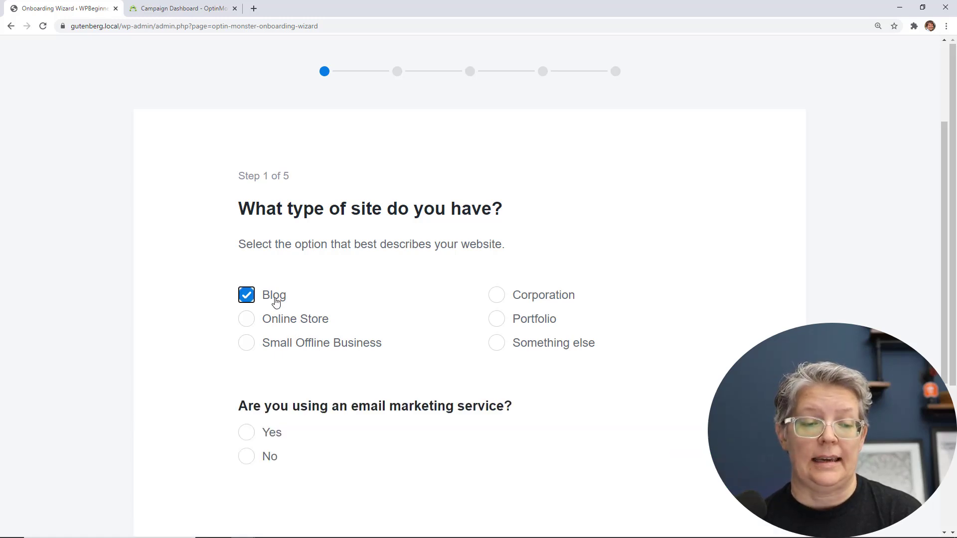
scroll(276, 301, "down", 2)
left_click(246, 358)
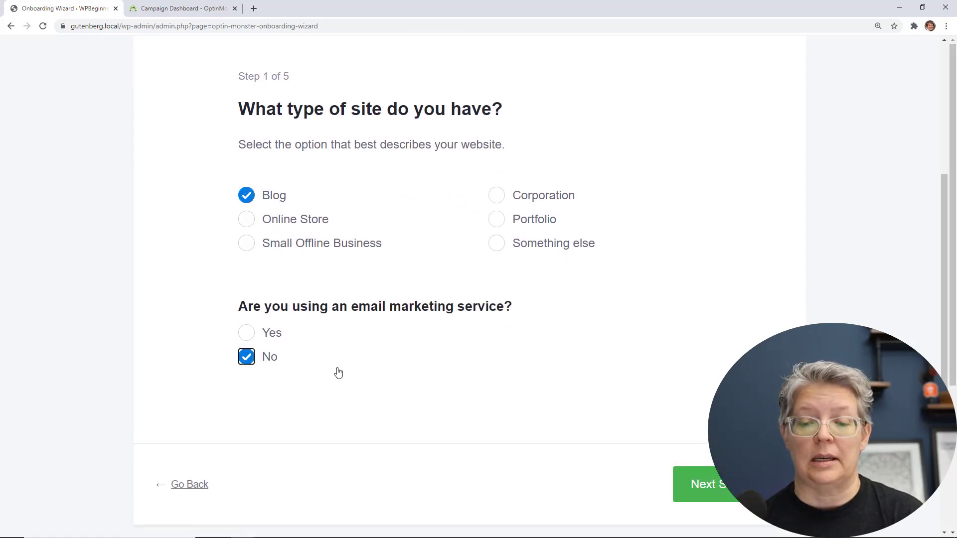
scroll(478, 393, "down", 2)
left_click(715, 385)
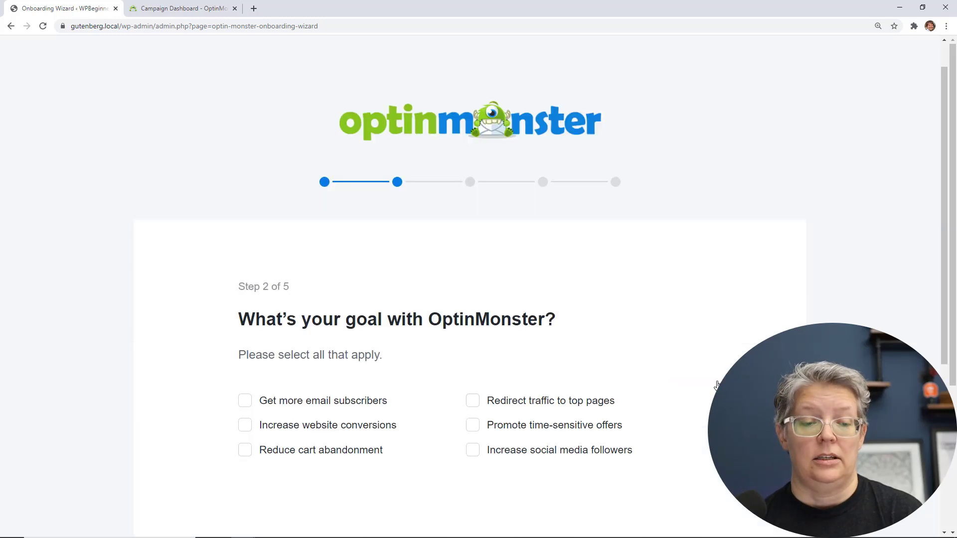
- Pick 'Get more email subscribers' as the goal and advance to connecting the site
scroll(487, 359, "down", 2)
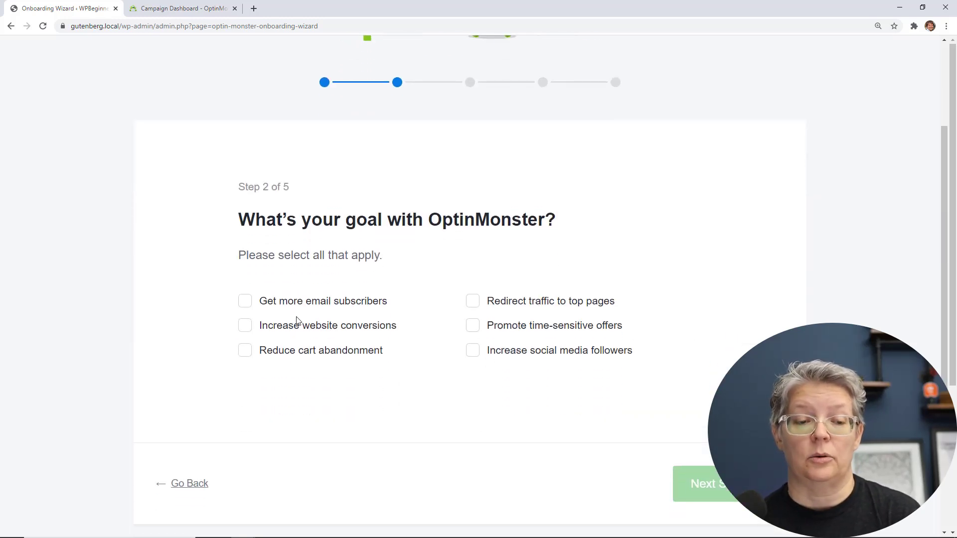
left_click(245, 301)
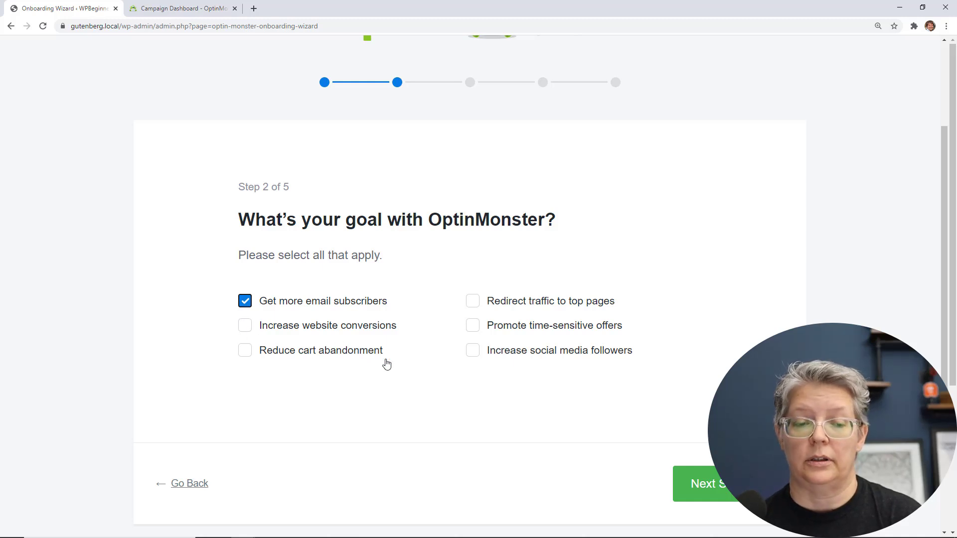
left_click(722, 489)
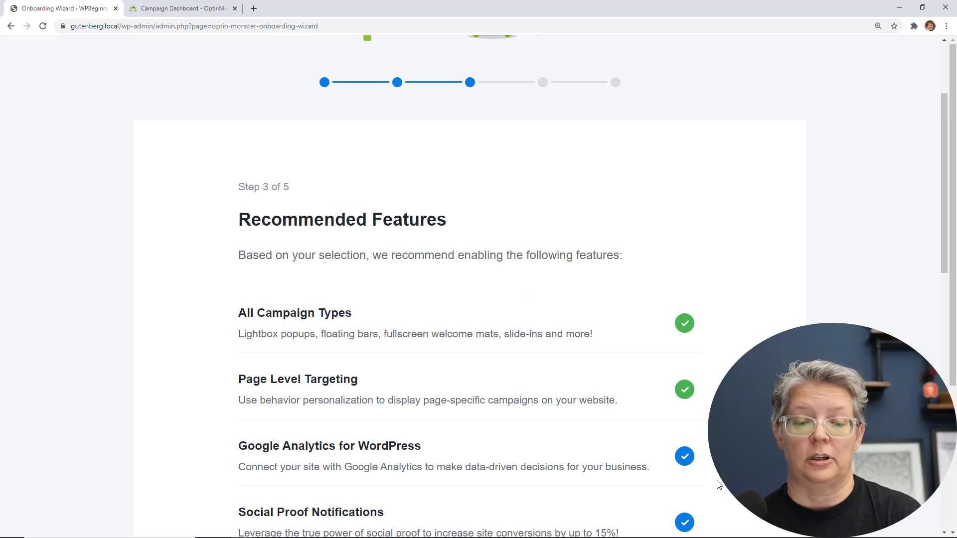
scroll(717, 484, "down", 13)
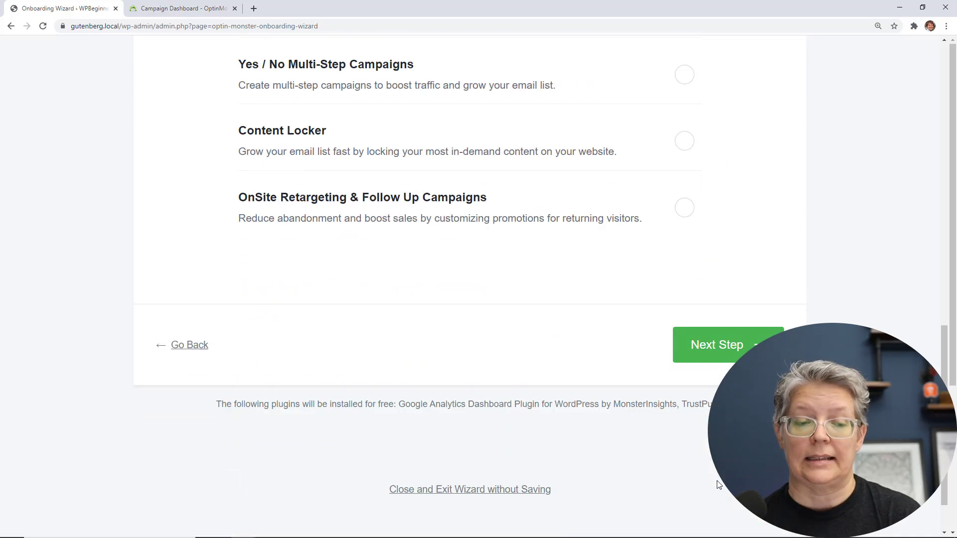
left_click(734, 358)
- Close the free-account sign-up, exit the wizard without saving, and open OptinMonster Campaigns
scroll(348, 288, "down", 5)
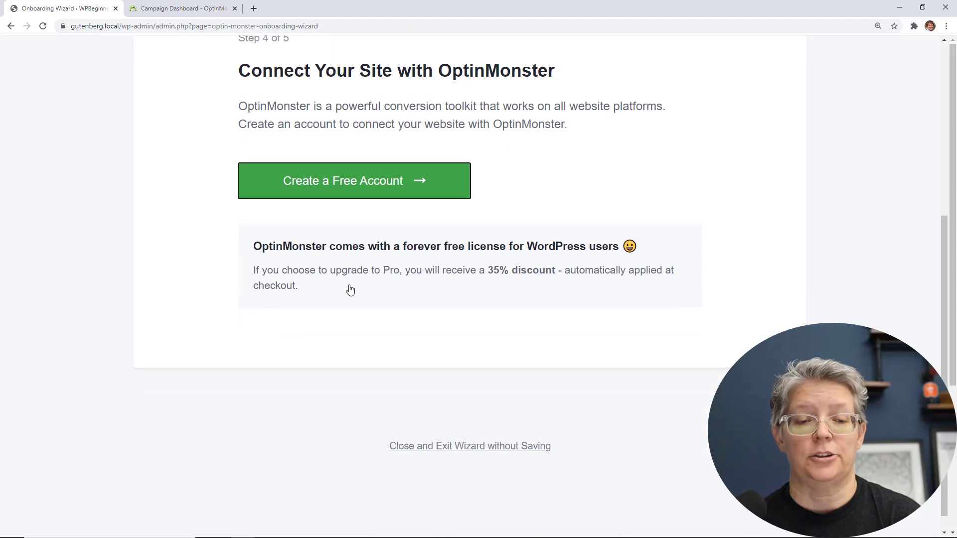
scroll(358, 269, "up", 2)
left_click(343, 289)
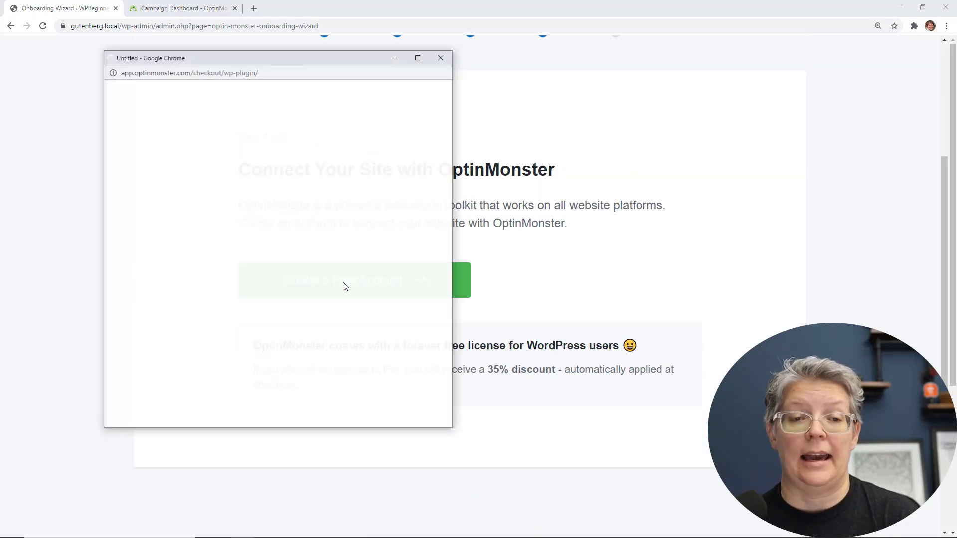
left_click(442, 57)
scroll(459, 118, "down", 2)
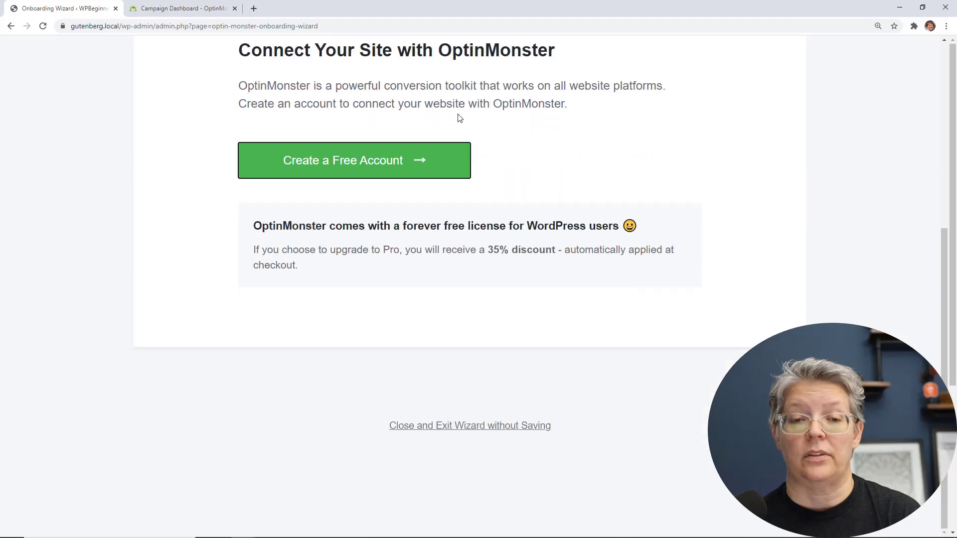
left_click(480, 428)
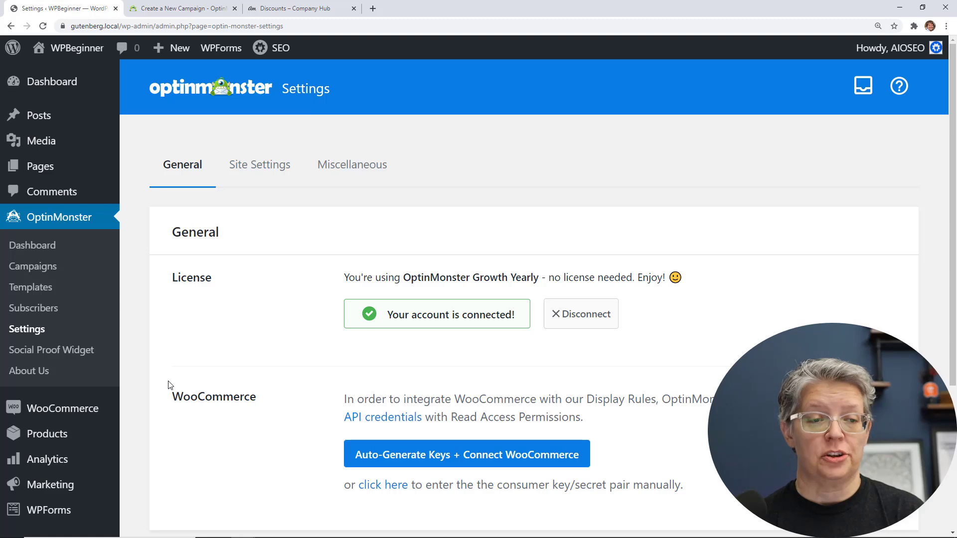
scroll(168, 384, "down", 3)
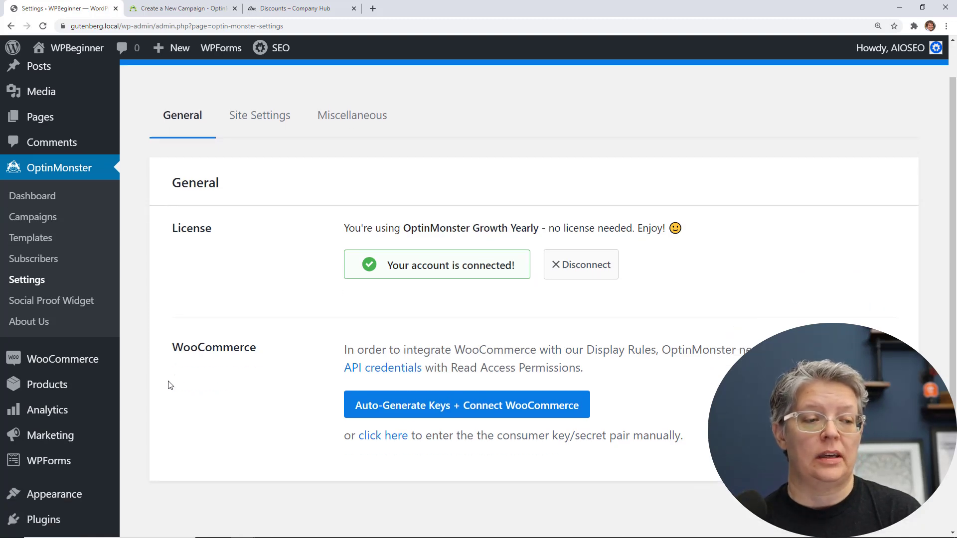
scroll(168, 384, "up", 3)
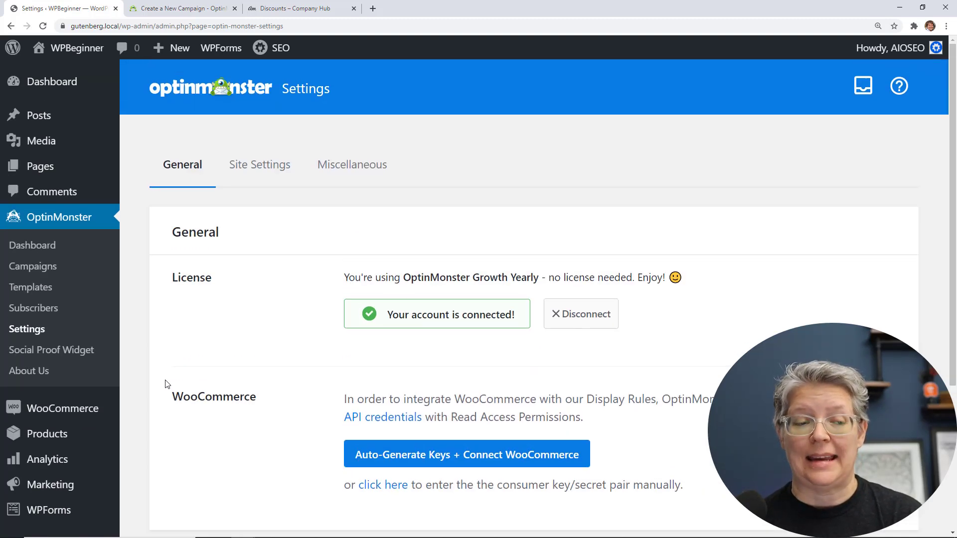
left_click(33, 268)
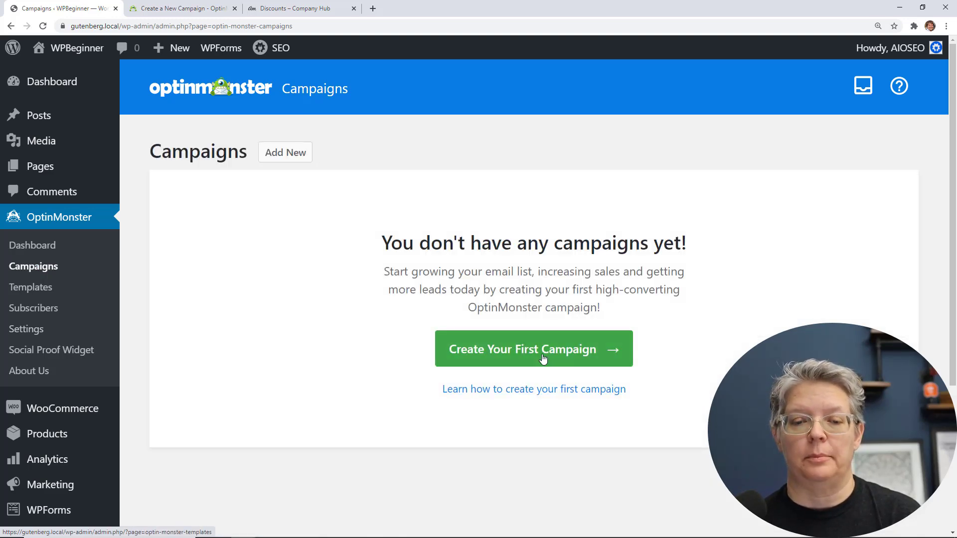
- Create an Inline campaign from the Report template and begin naming it Email Capture
left_click(543, 359)
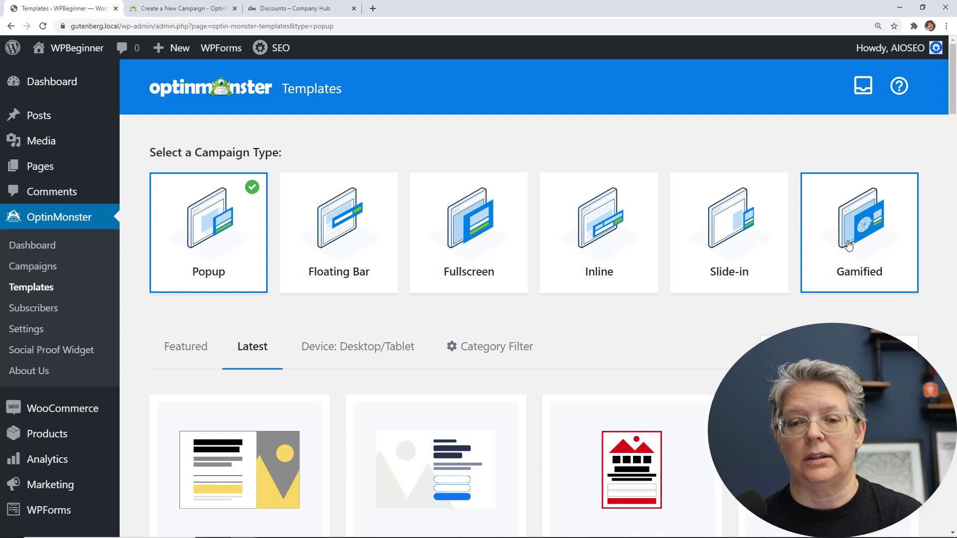
left_click(617, 264)
scroll(555, 356, "down", 3)
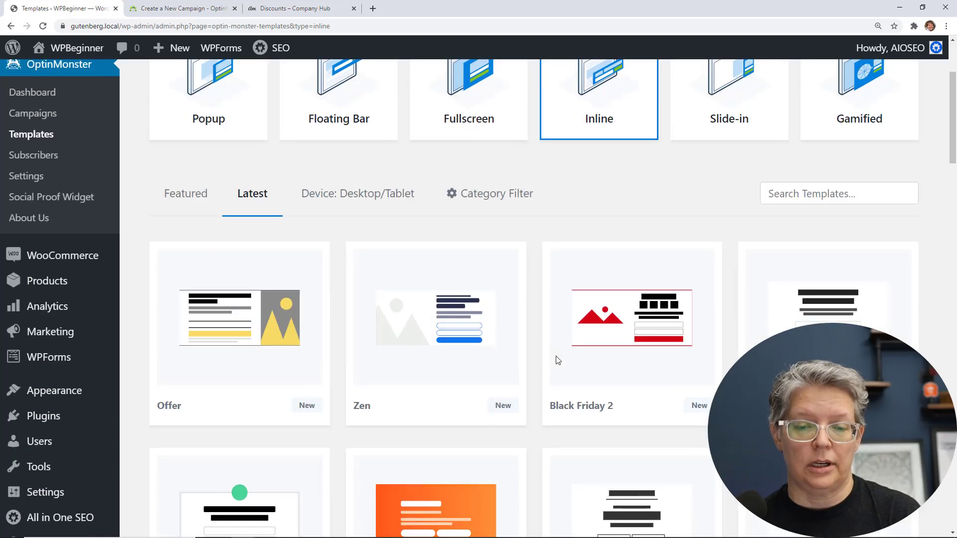
scroll(548, 364, "down", 3)
scroll(535, 369, "down", 1)
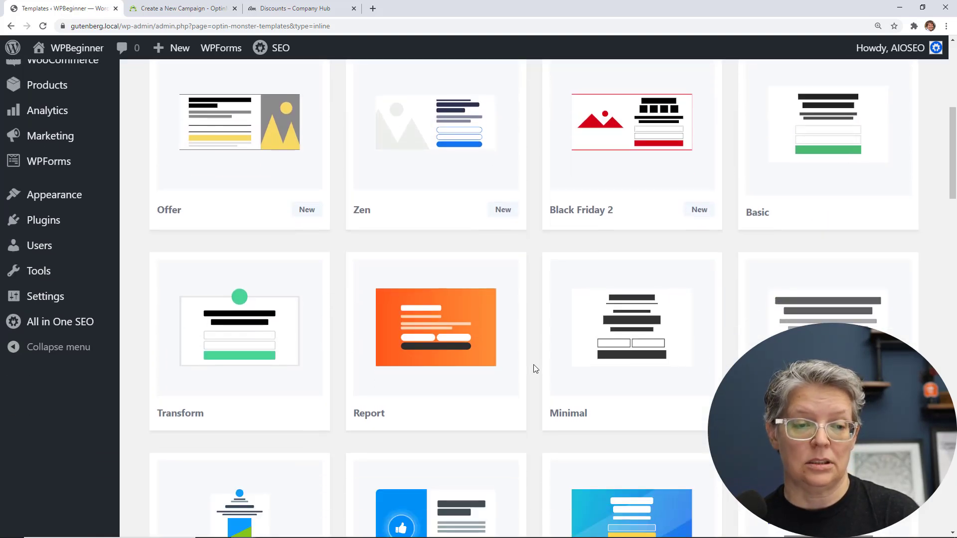
scroll(533, 368, "down", 10)
scroll(532, 367, "up", 10)
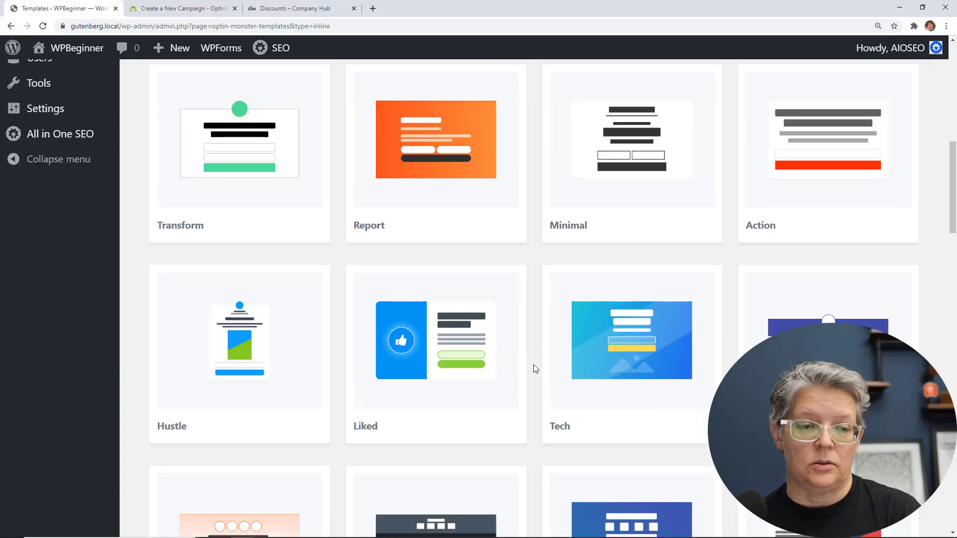
mouse_move(453, 207)
left_click(439, 168)
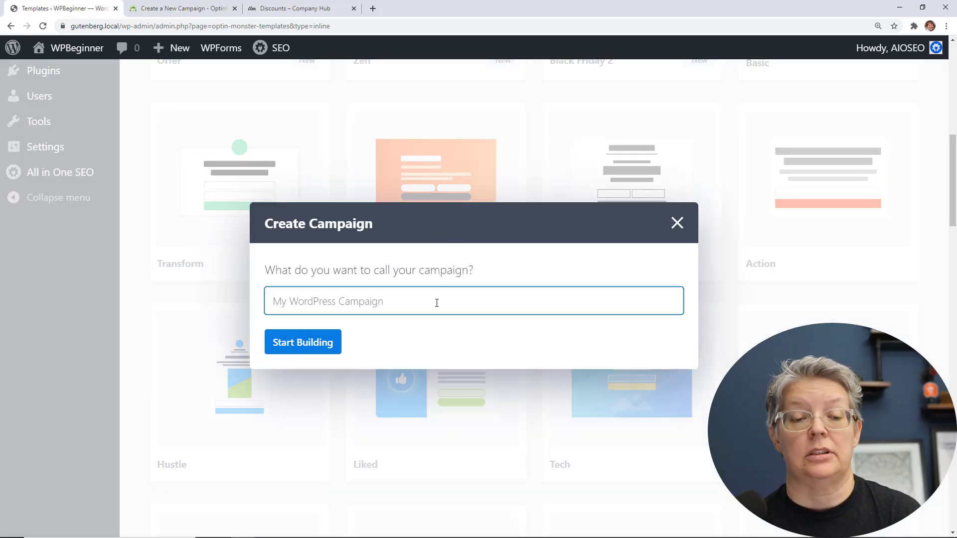
type("Email Capture")
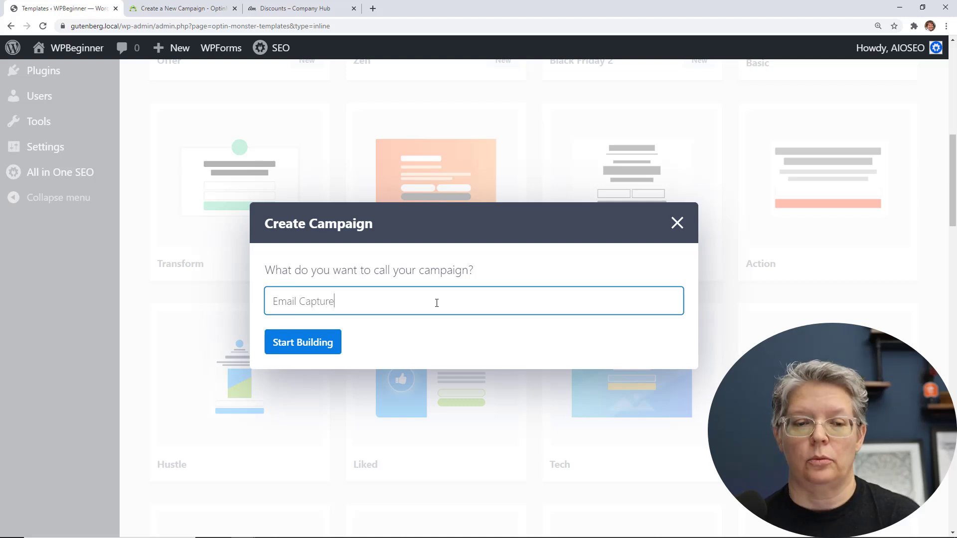
- Create the campaign and delete the description paragraph under the headline
left_click(293, 348)
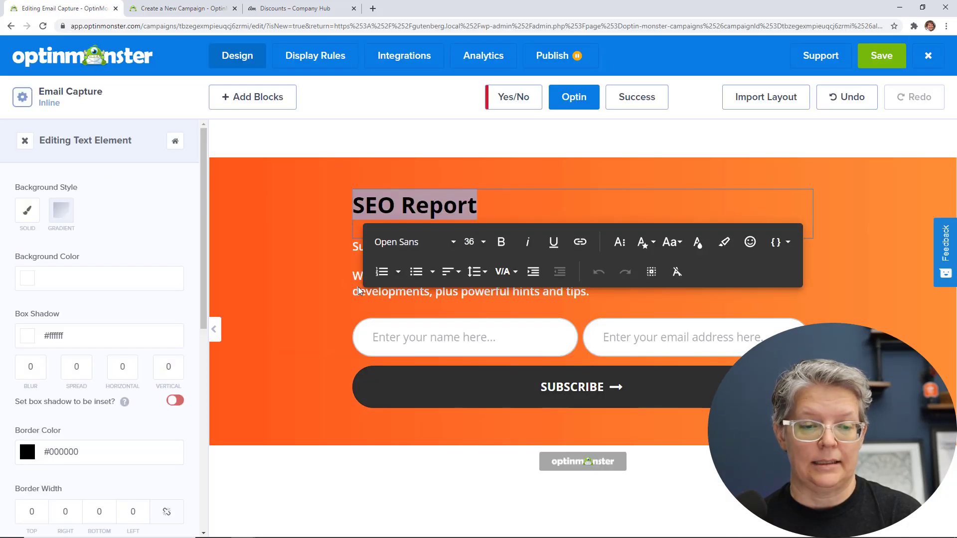
left_click(357, 290)
left_click(342, 279)
left_click(581, 324)
- Replace the SEO Report headline with 'Want our Newsletter?' and save the campaign
double_click(429, 214)
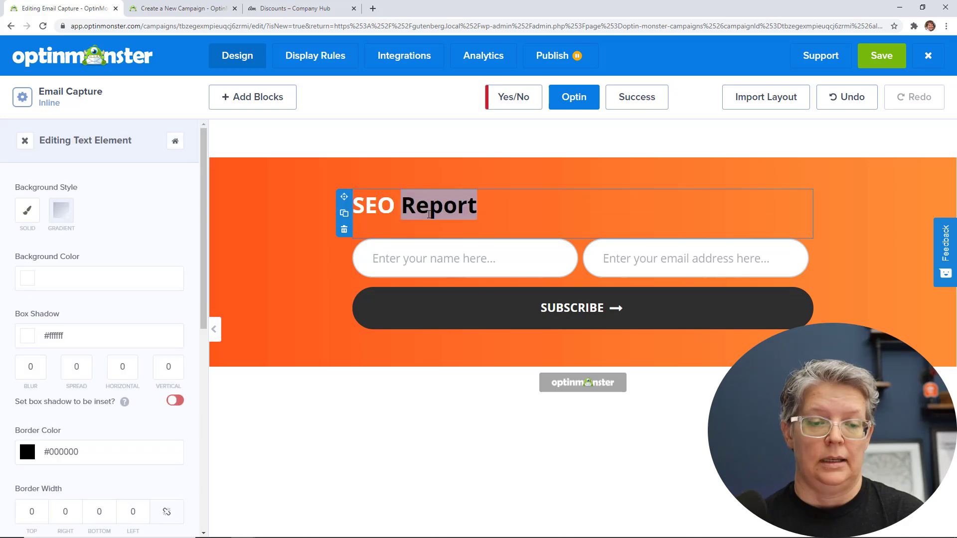
triple_click(429, 214)
type("Want our Newsletter")
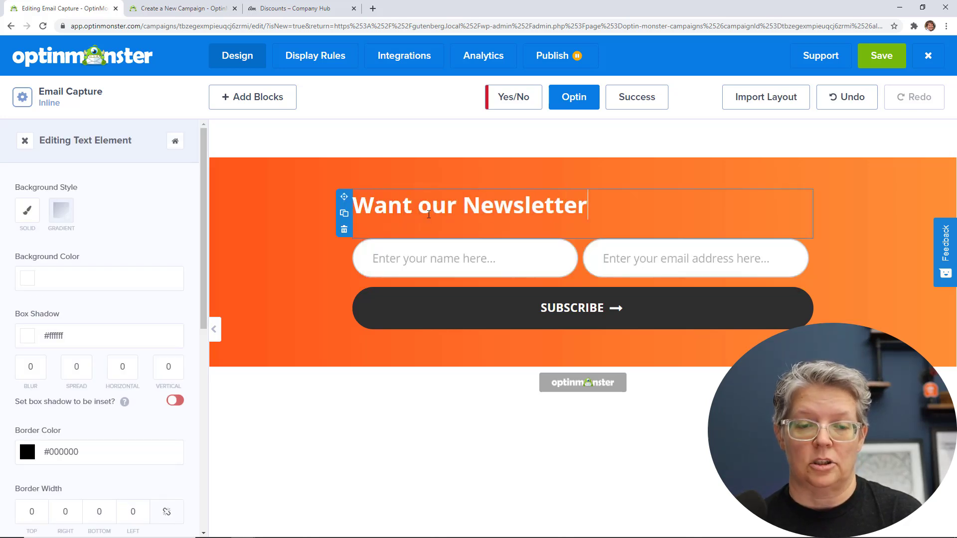
type("?")
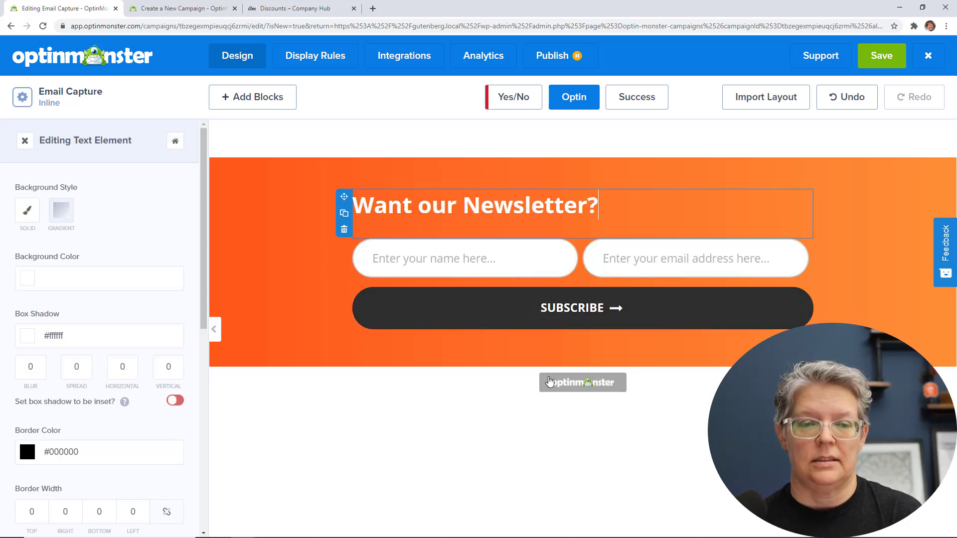
left_click(551, 323)
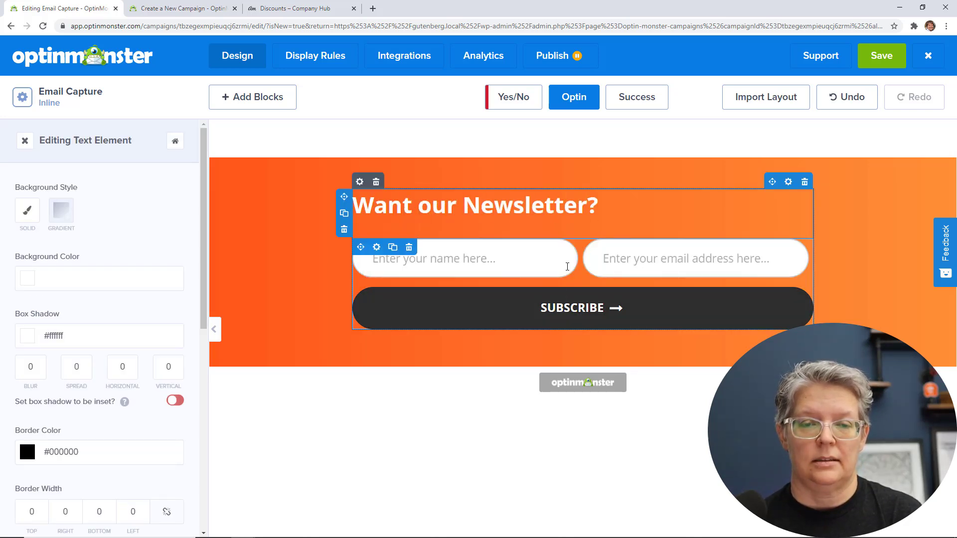
left_click(296, 297)
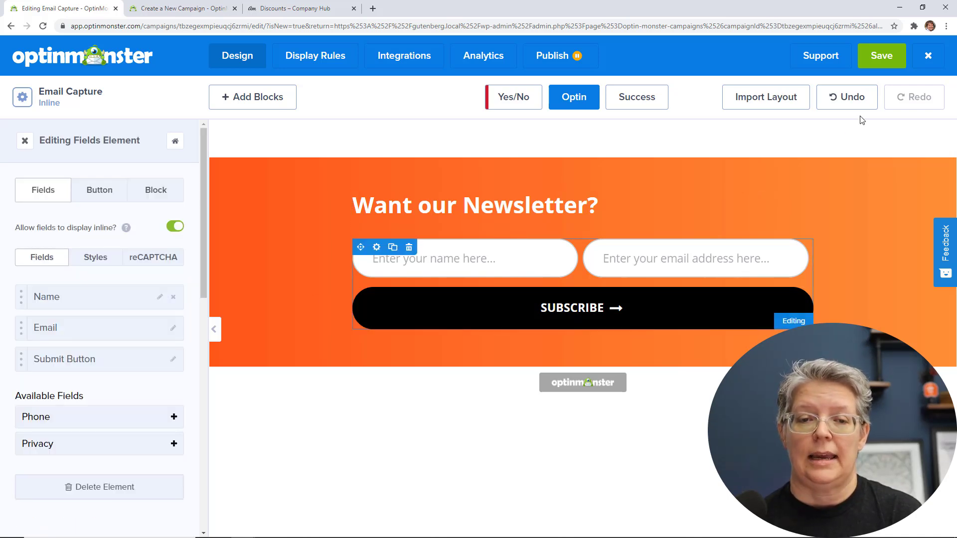
left_click(880, 56)
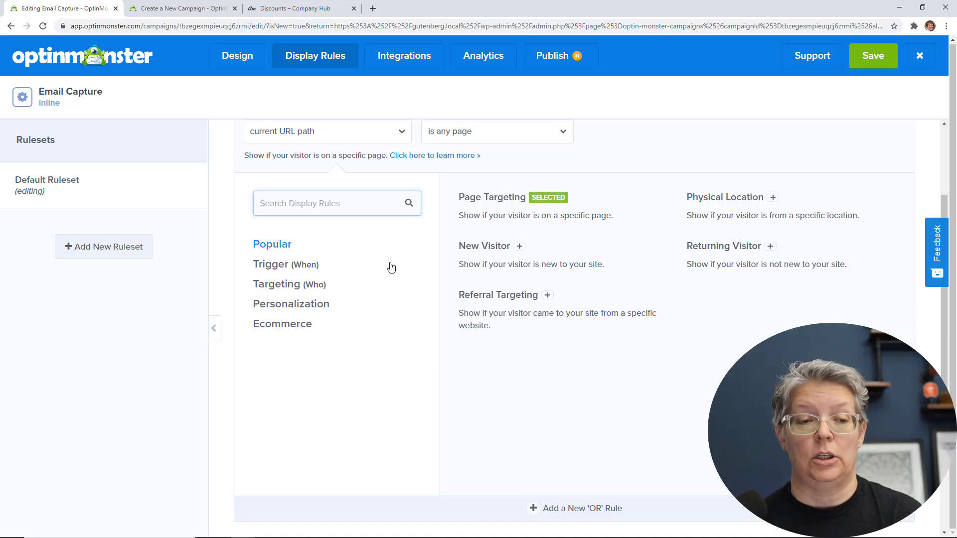
- Keep the rule targeting any page, leave MonsterEffect at None, and save the display rules
scroll(394, 280, "up", 2)
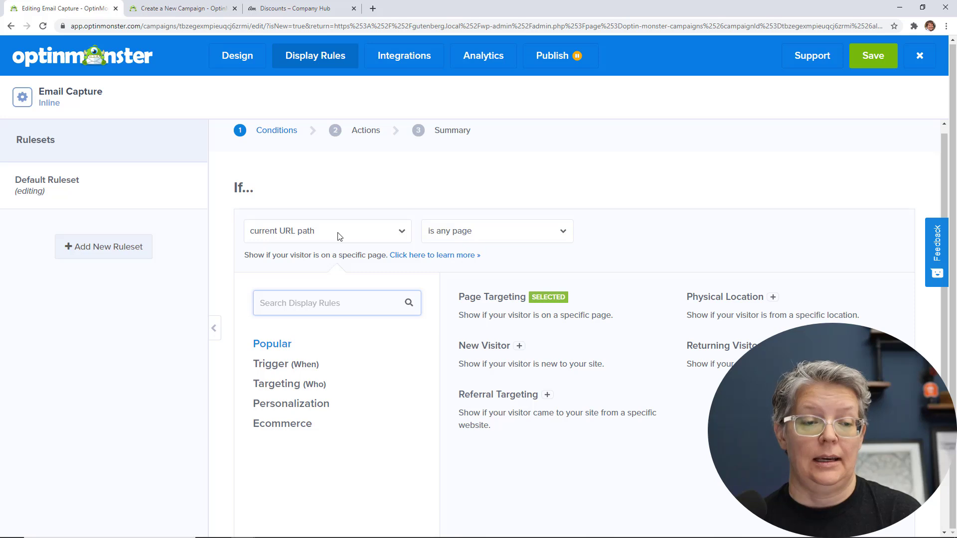
left_click(404, 380)
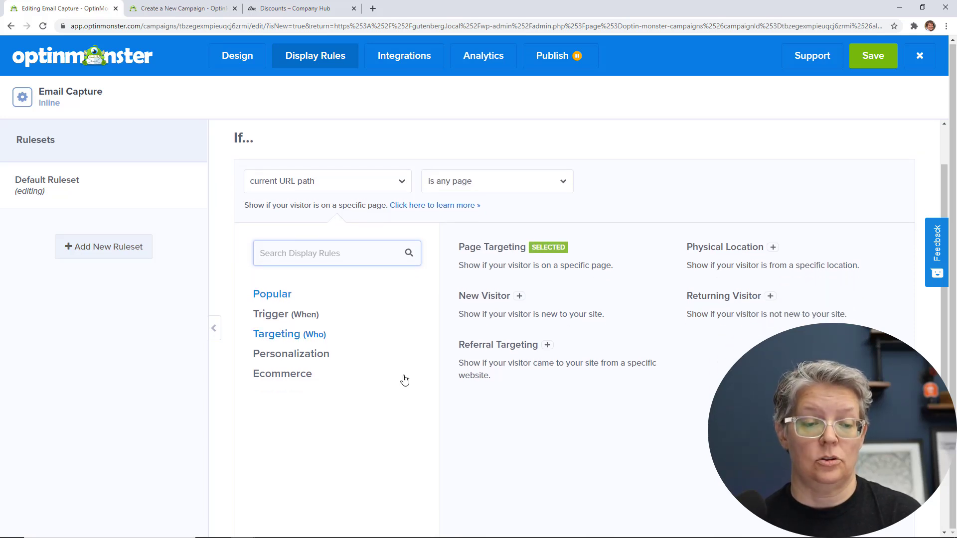
left_click(366, 140)
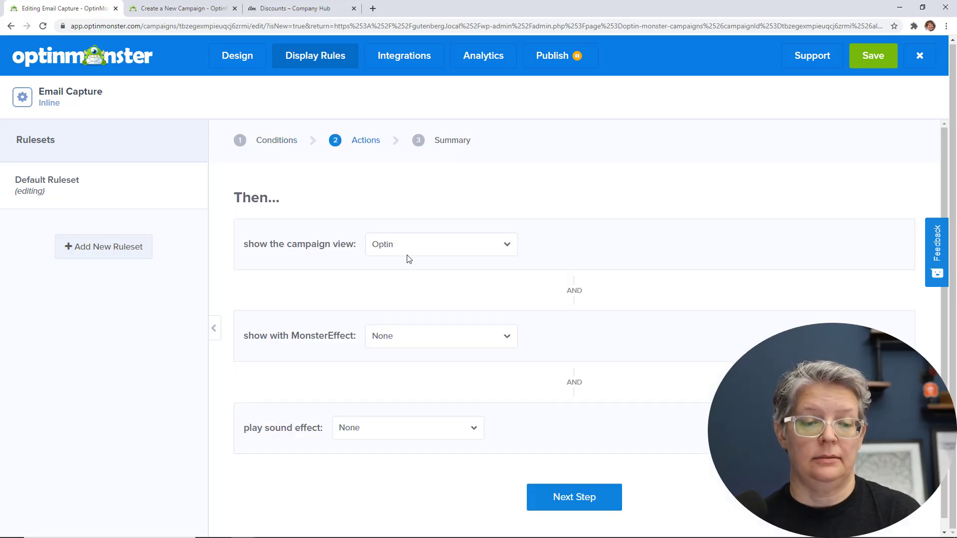
scroll(453, 397, "down", 1)
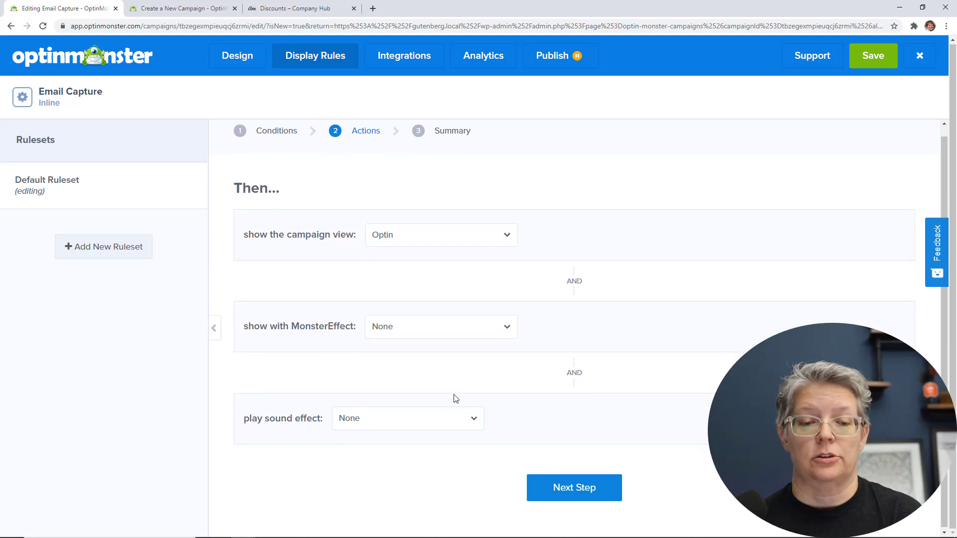
left_click(403, 327)
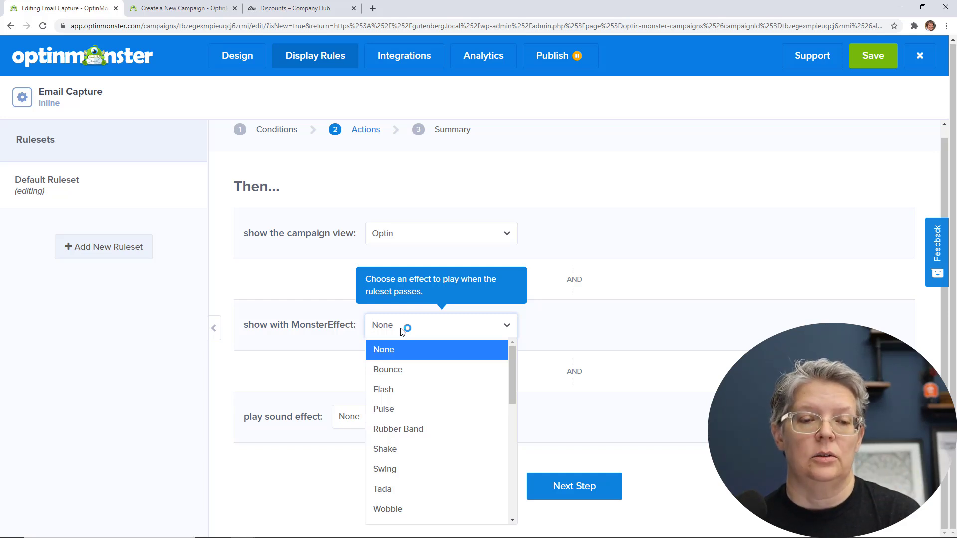
left_click(319, 299)
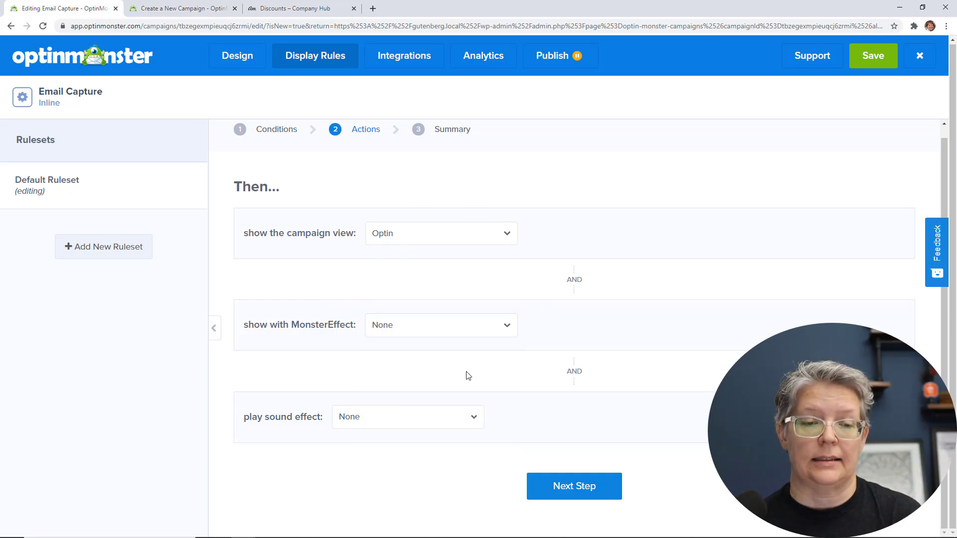
left_click(582, 487)
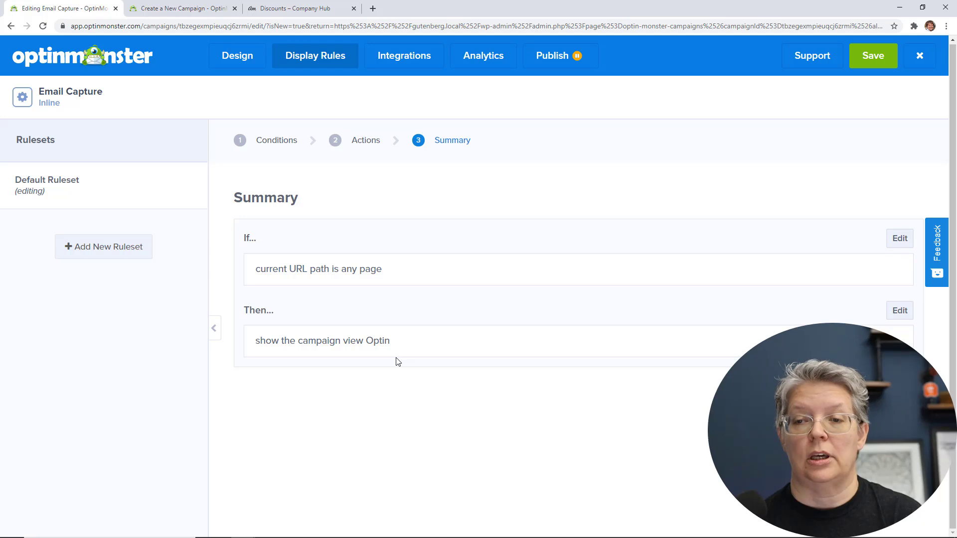
left_click(867, 65)
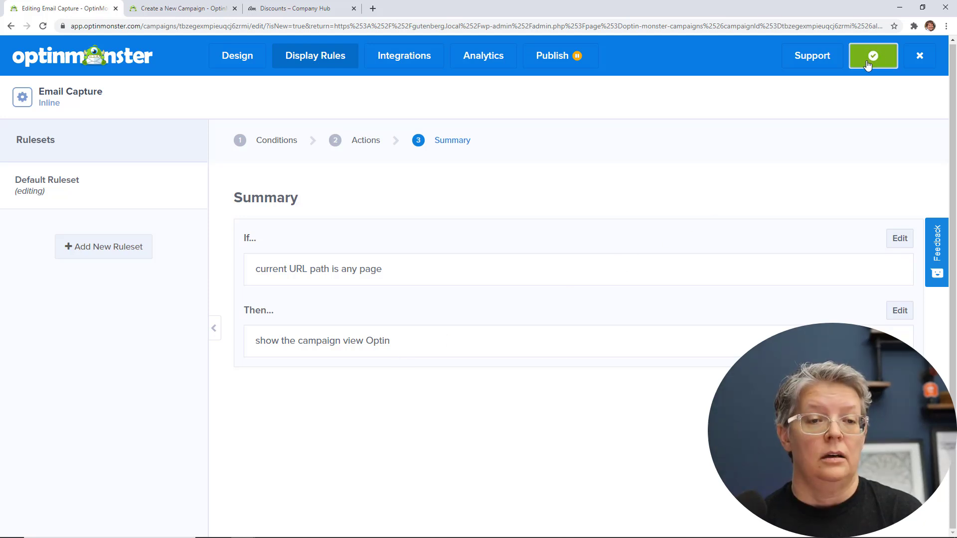
- Review the Monster Leads integration's lead options and empty tags list, then save the campaign
left_click(391, 59)
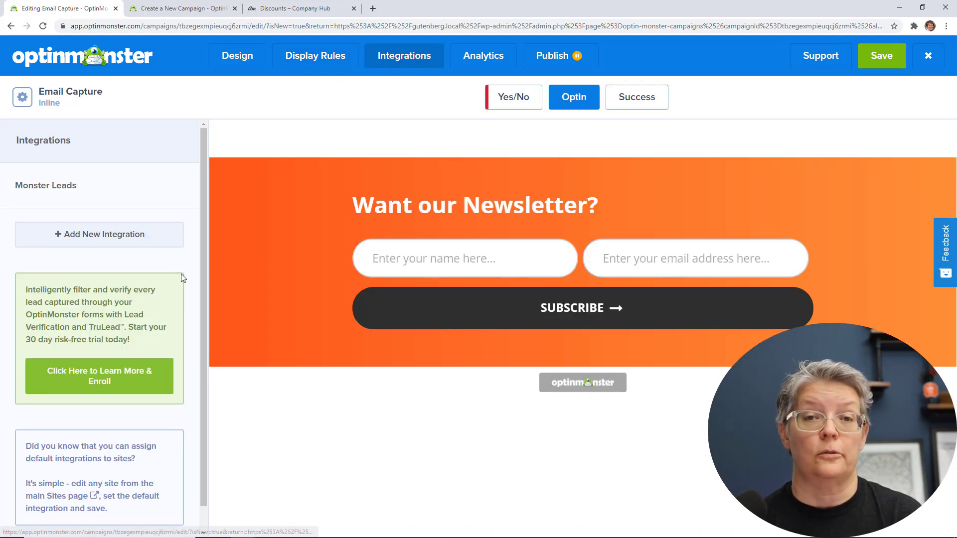
left_click(44, 189)
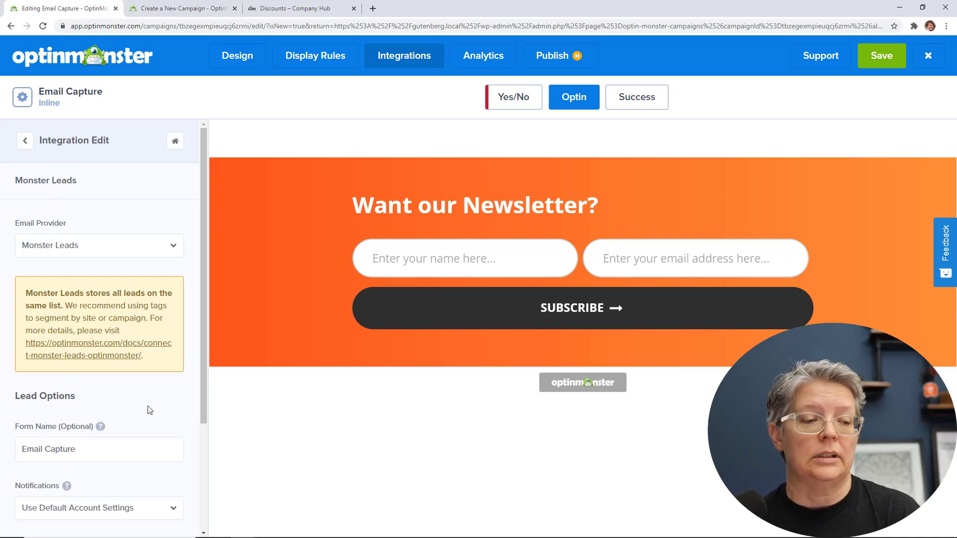
scroll(126, 350, "down", 2)
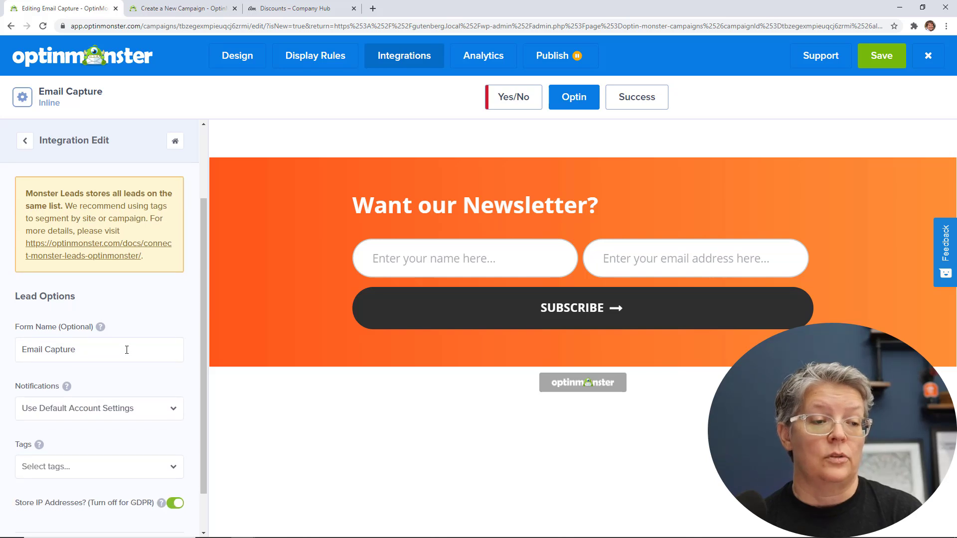
scroll(60, 249, "up", 1)
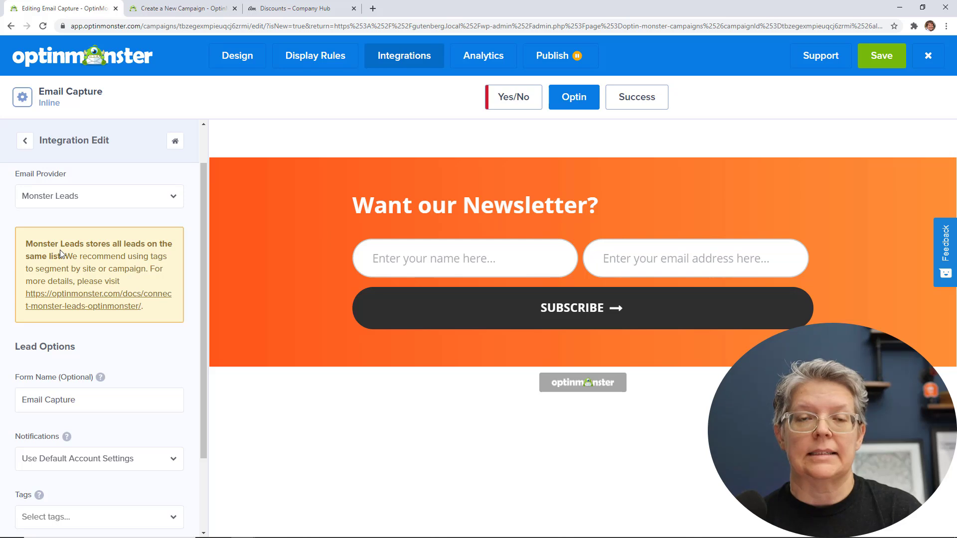
scroll(60, 250, "down", 2)
left_click(53, 418)
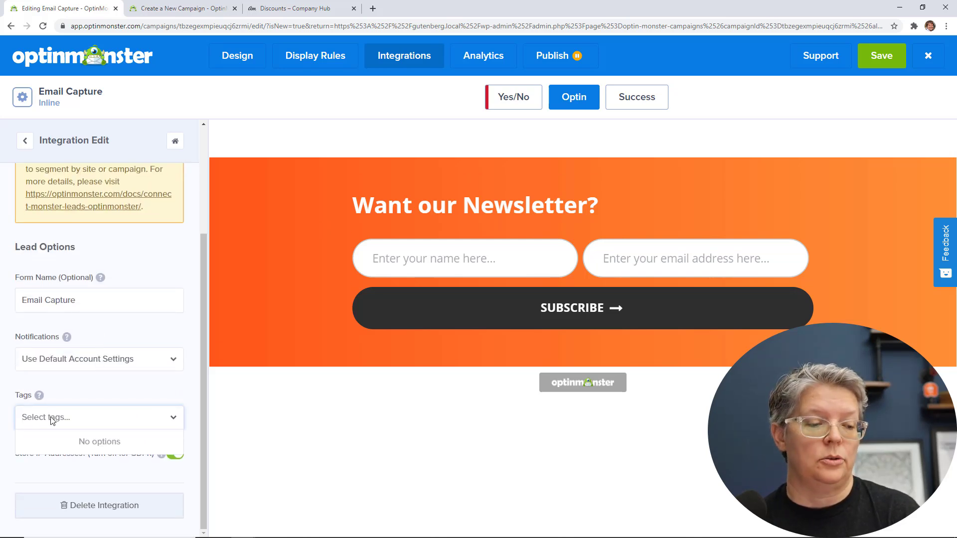
left_click(52, 419)
scroll(99, 384, "up", 1)
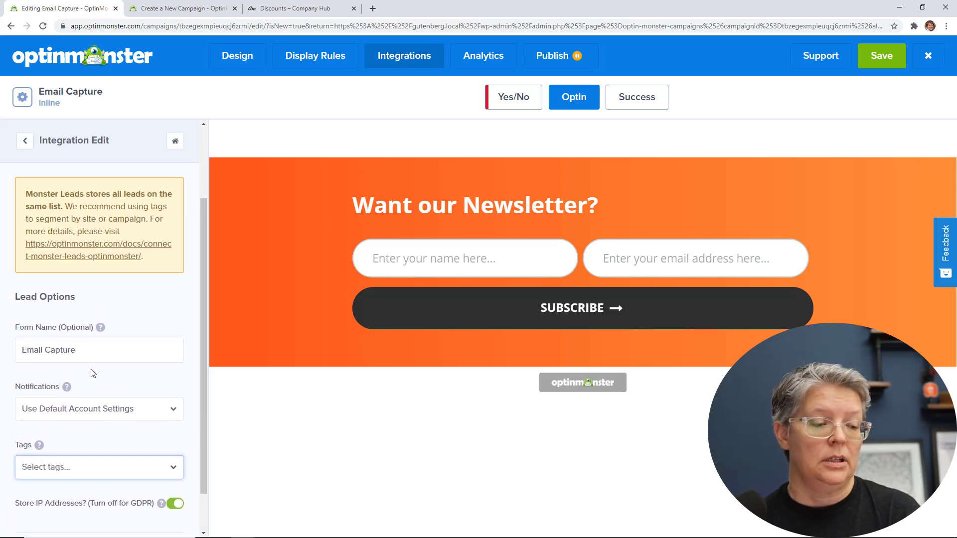
scroll(93, 372, "down", 1)
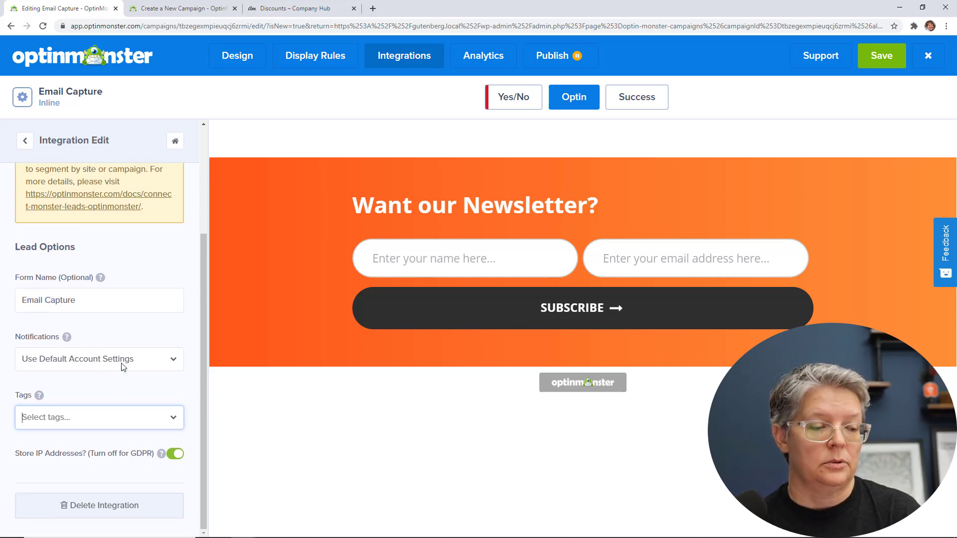
scroll(122, 367, "up", 3)
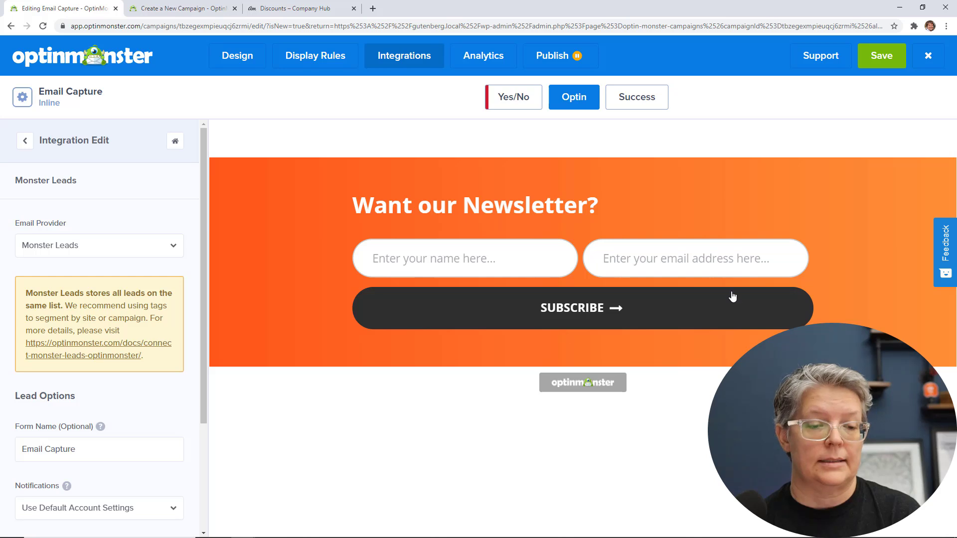
left_click(892, 64)
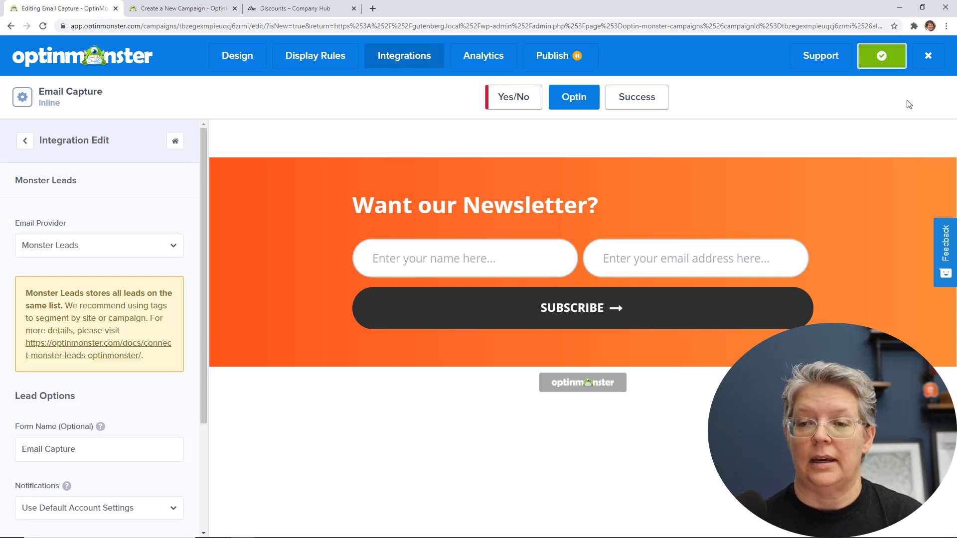
- Set the Email Capture campaign's Publish Status to Publish and save it
left_click(495, 61)
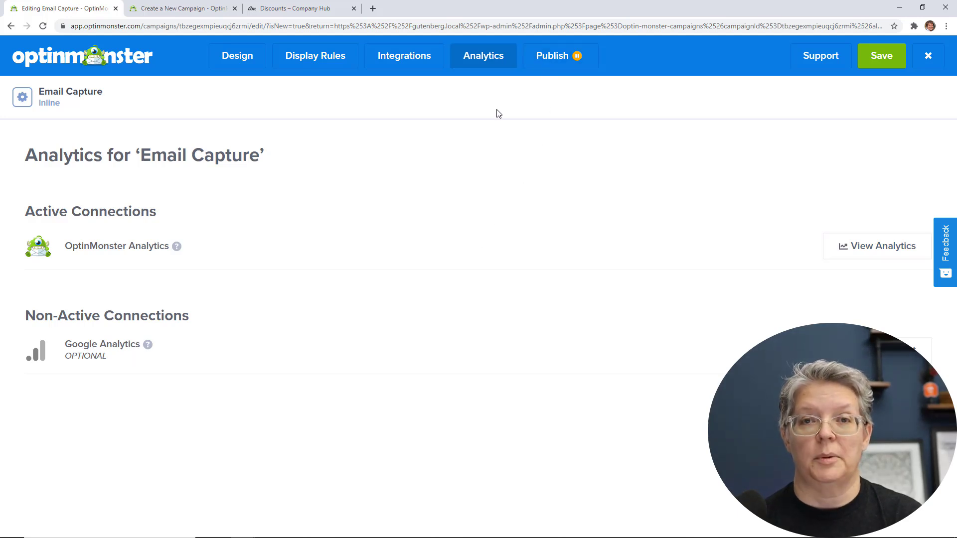
left_click(553, 62)
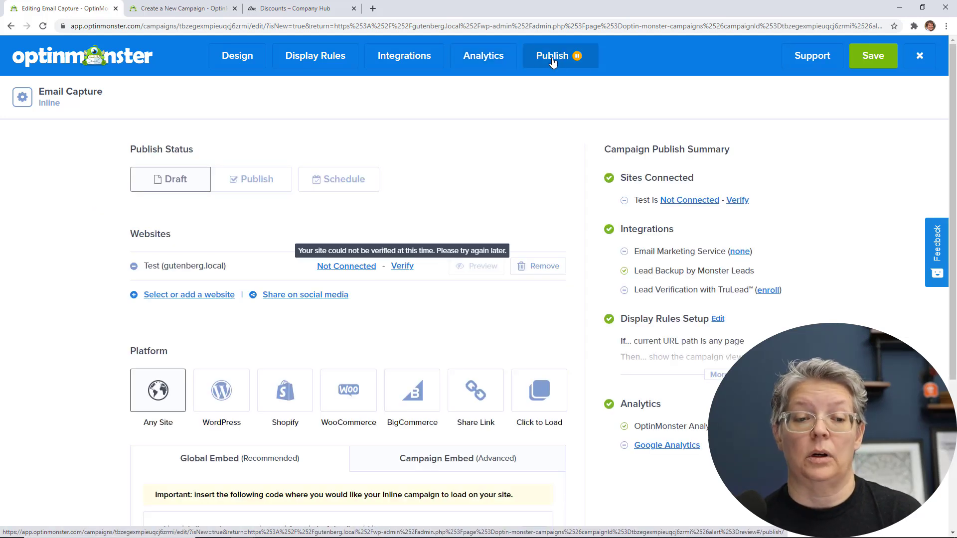
left_click(260, 189)
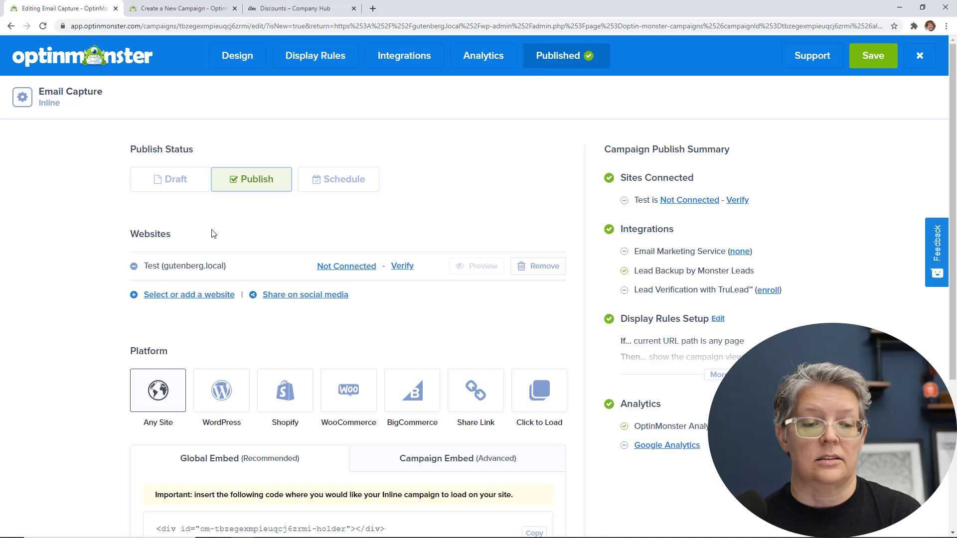
scroll(245, 346, "down", 1)
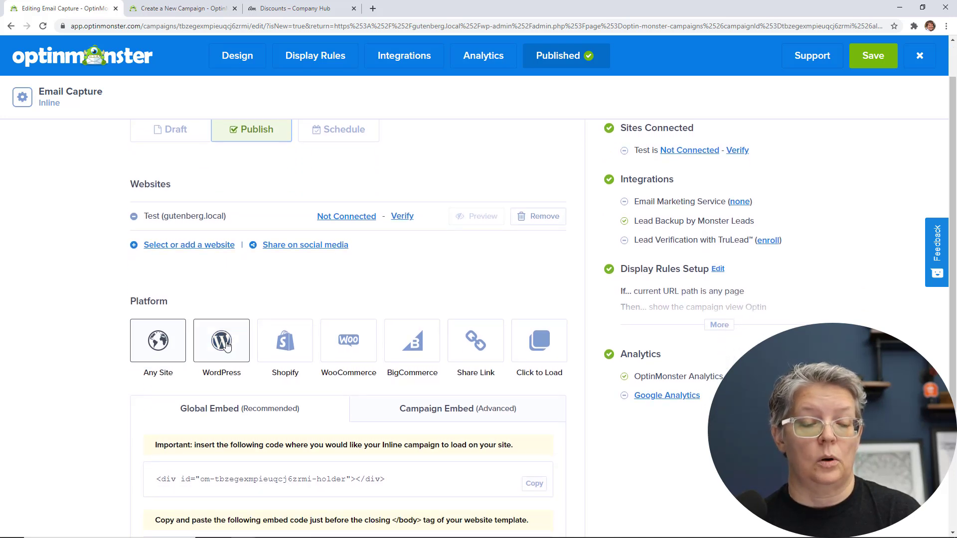
scroll(325, 353, "down", 2)
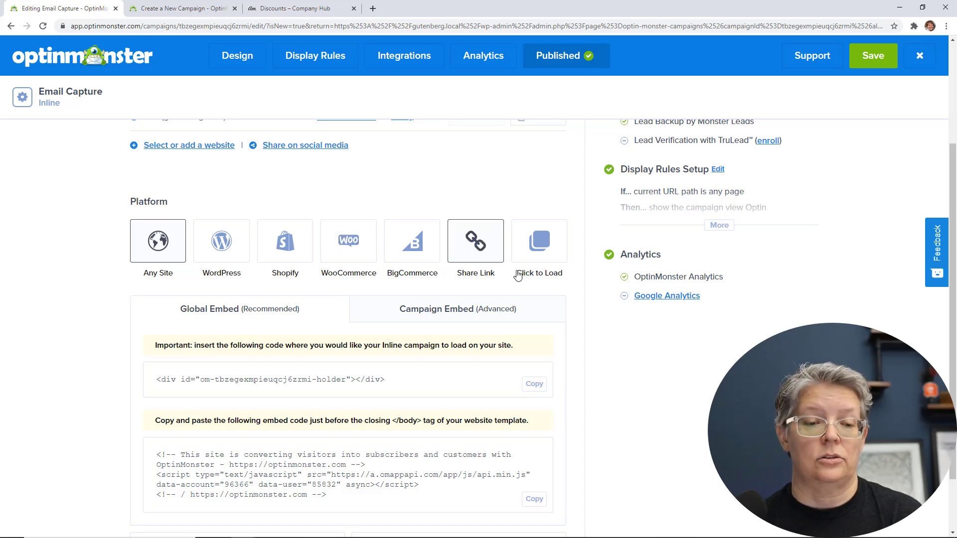
scroll(600, 316, "up", 3)
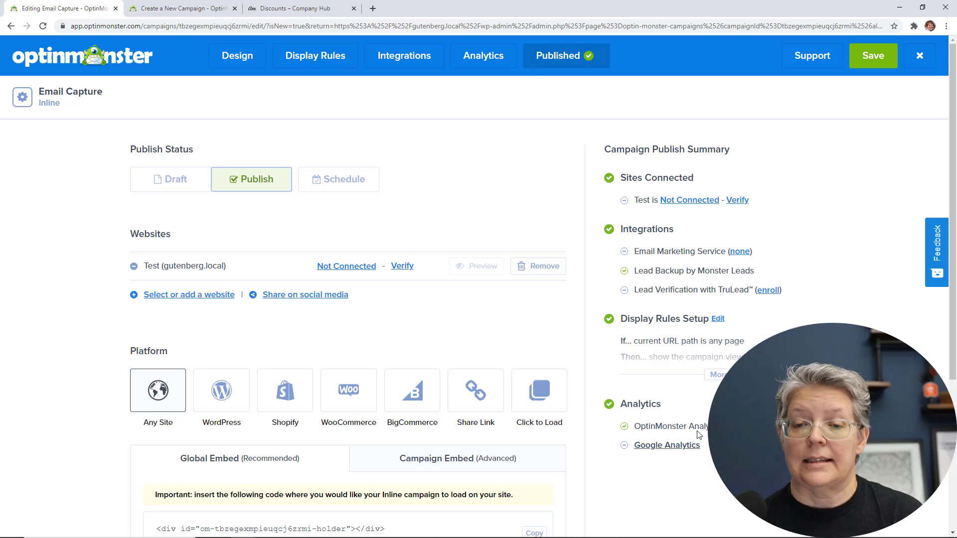
left_click(876, 64)
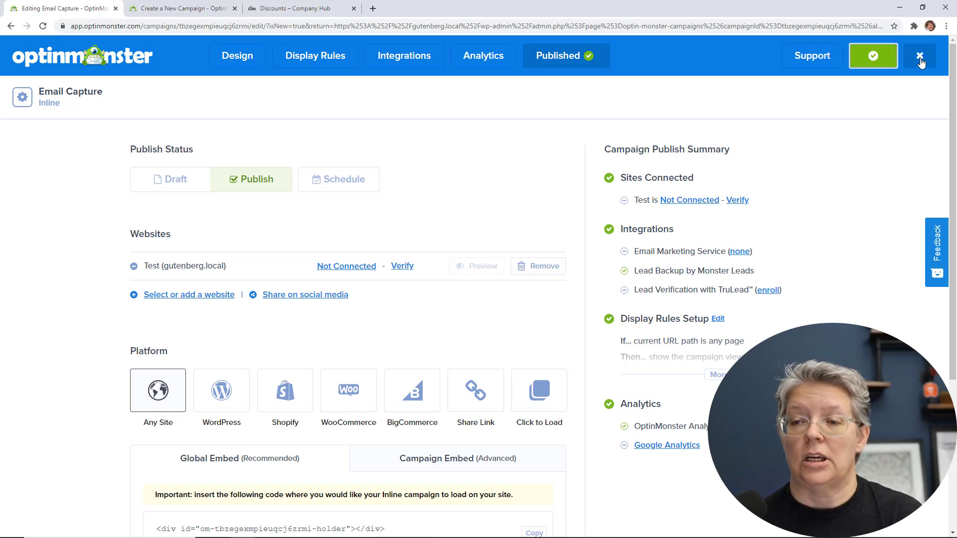
- Set the campaign's WordPress output to Automatic, Below Post, and save the changes
left_click(920, 59)
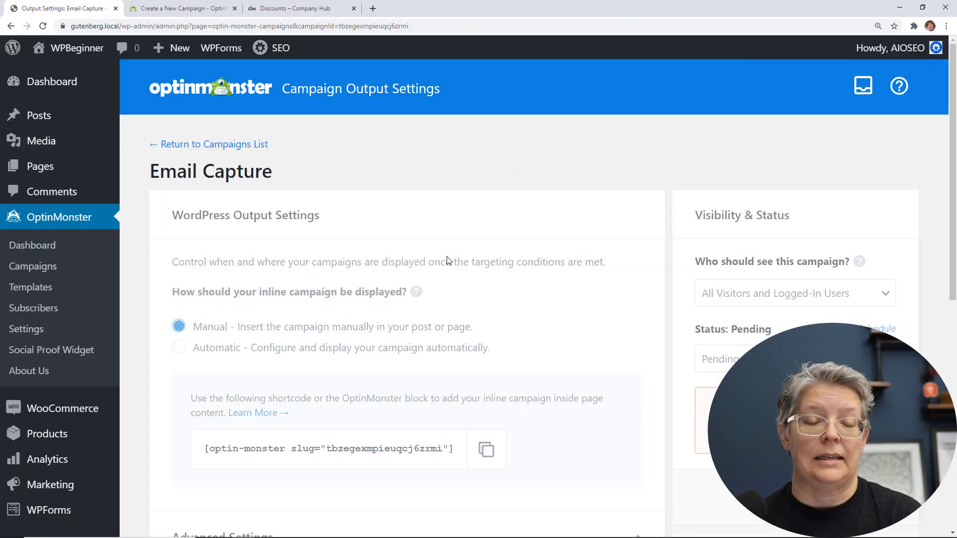
scroll(599, 319, "down", 2)
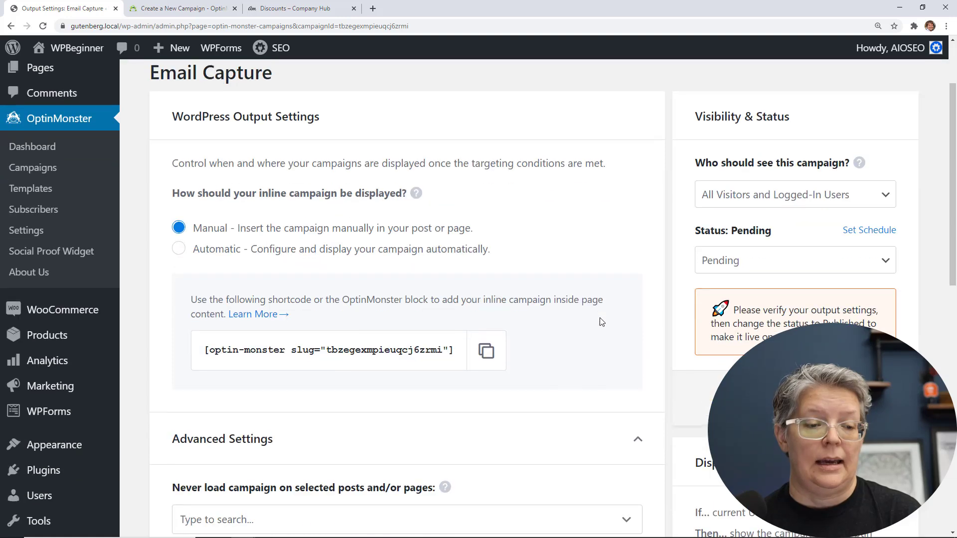
left_click(180, 230)
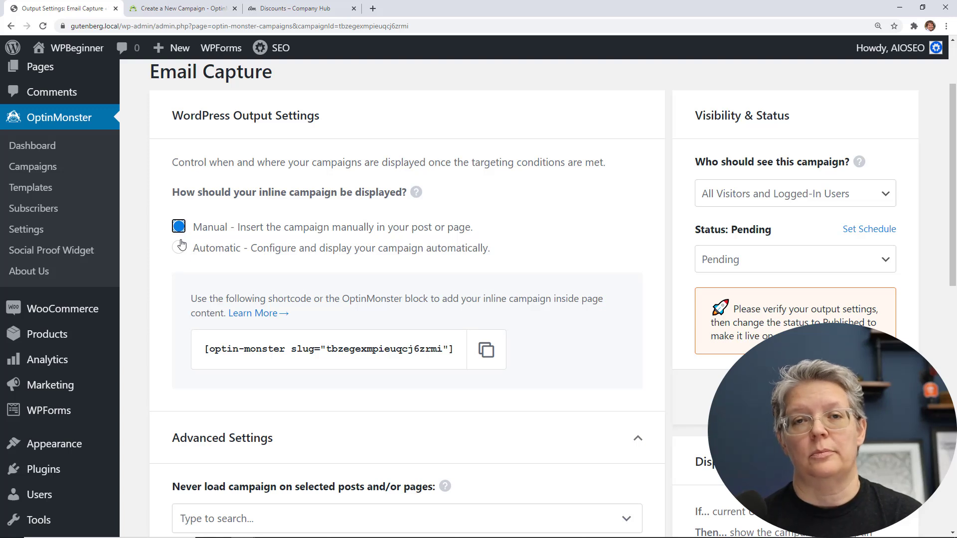
left_click(179, 249)
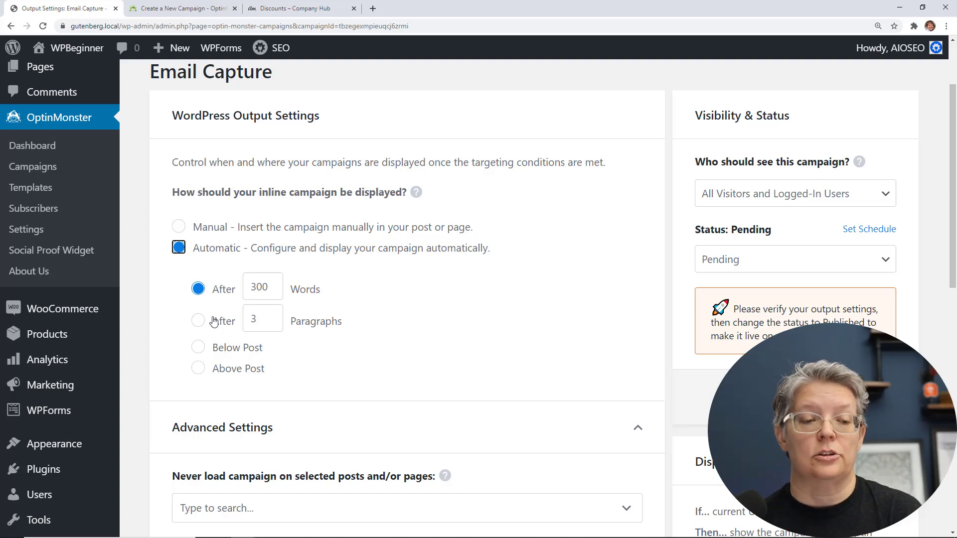
left_click(198, 349)
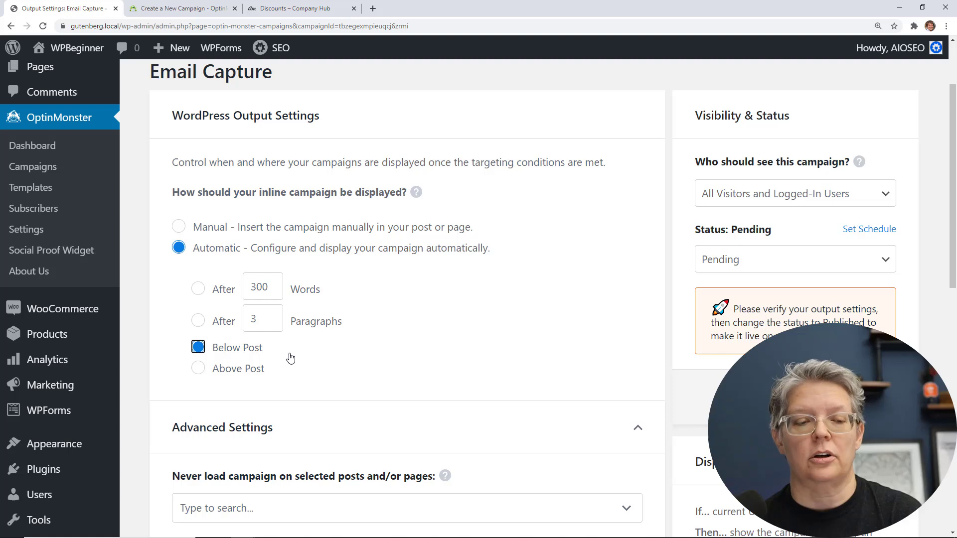
scroll(348, 368, "down", 2)
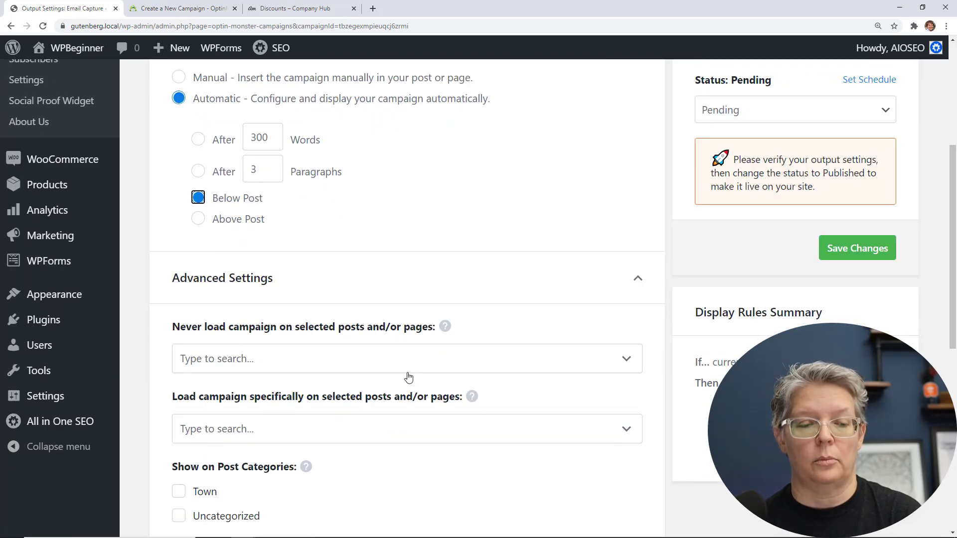
scroll(390, 430, "down", 10)
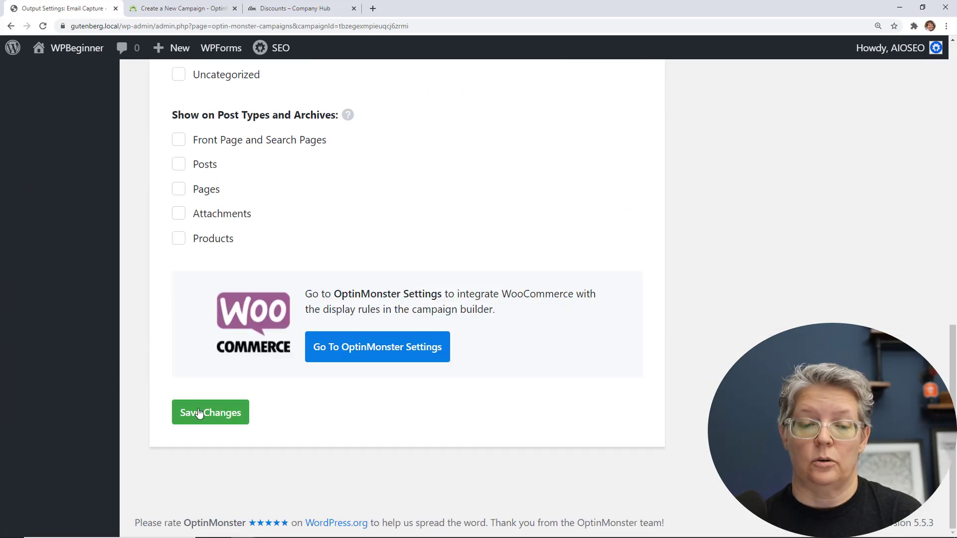
left_click(199, 413)
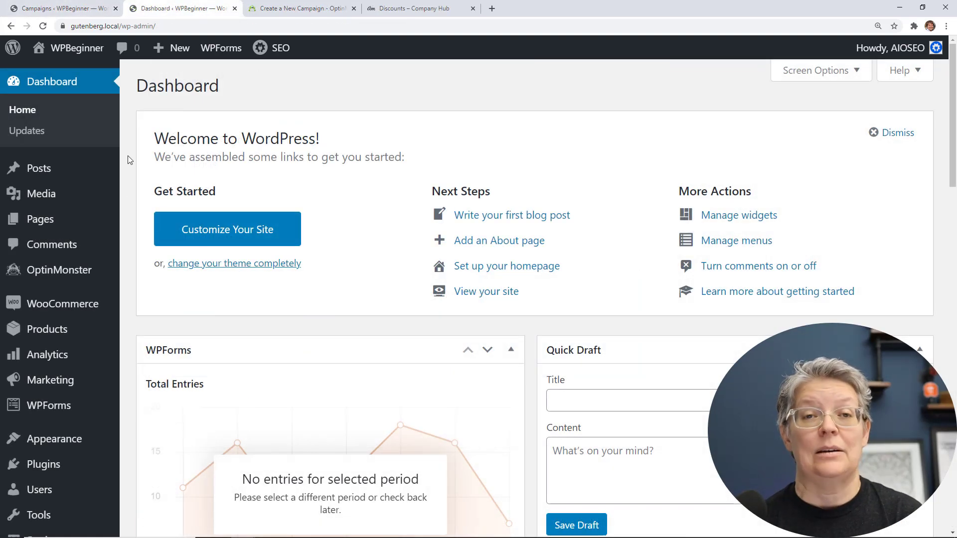
mouse_move(76, 279)
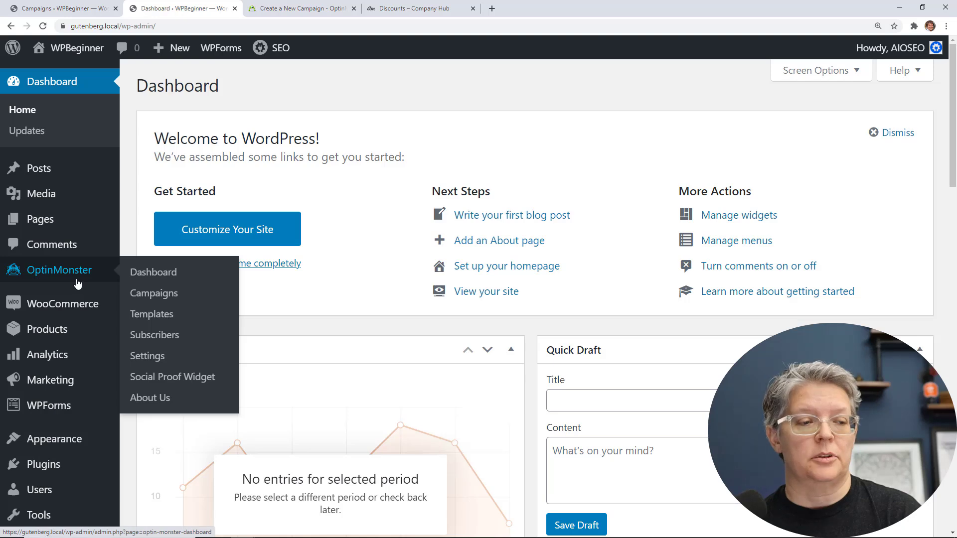
- Open OptinMonster Subscribers, dismiss the congratulations modal, and check the CSV export options
left_click(150, 338)
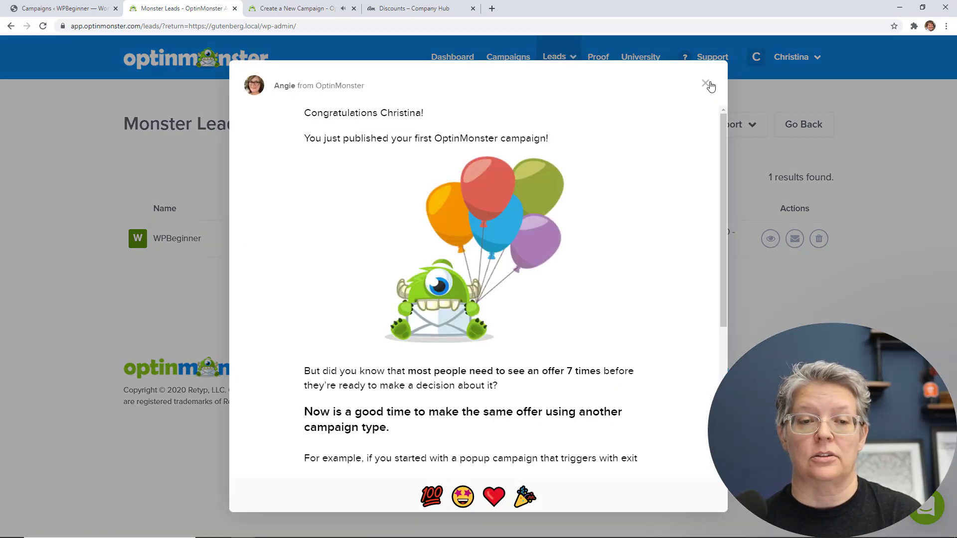
left_click(707, 84)
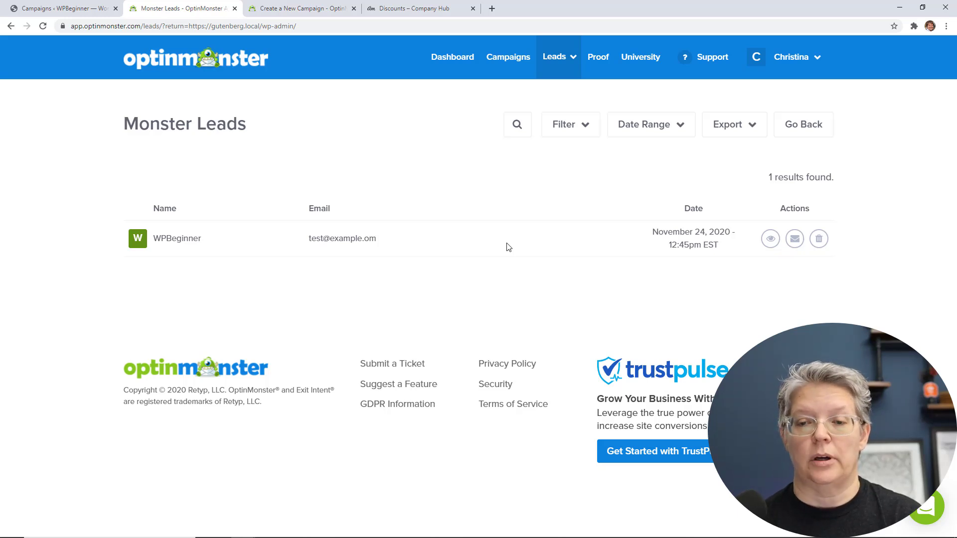
left_click(752, 125)
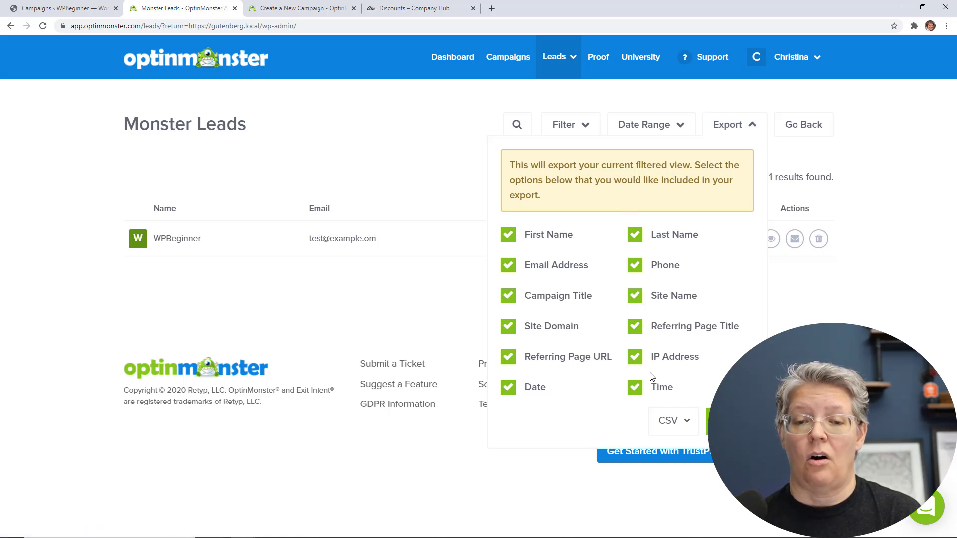
left_click(676, 421)
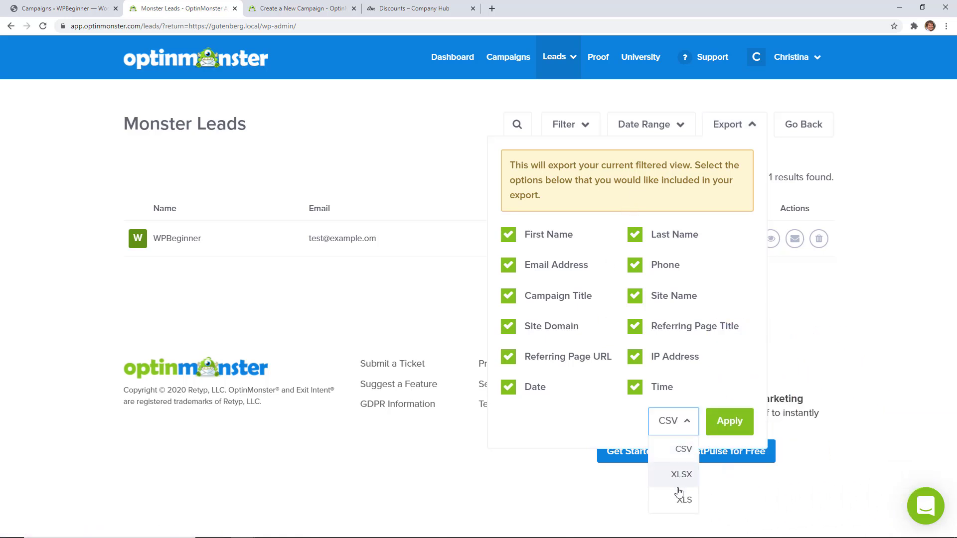
left_click(533, 480)
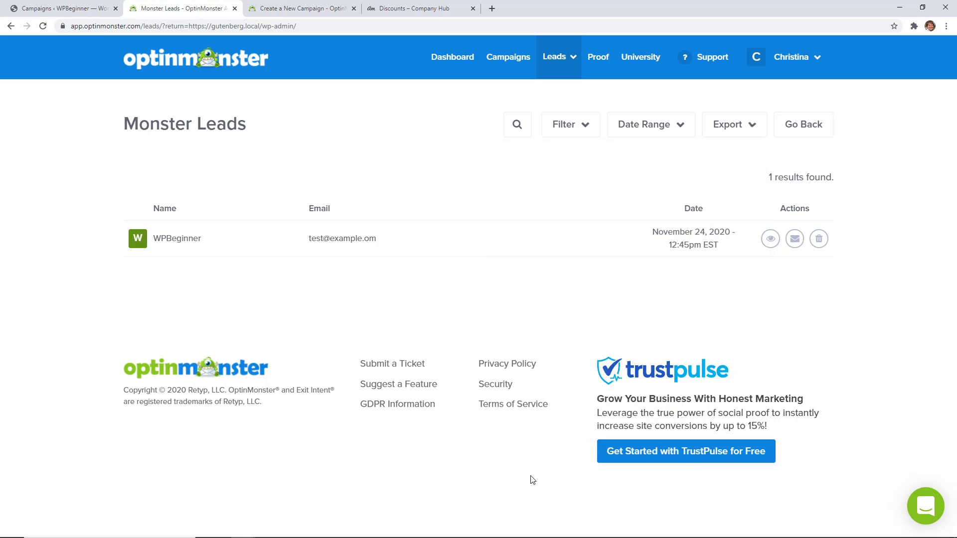